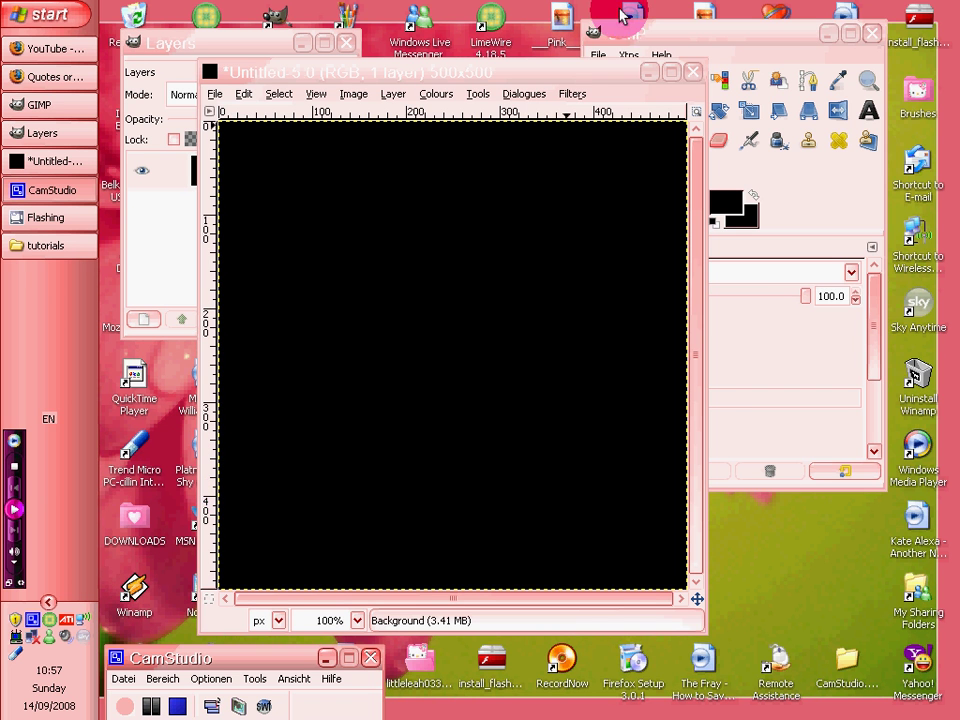
# Bring the toolbox window back in front of the black 500x500 Untitled image
pyautogui.click(623, 28)
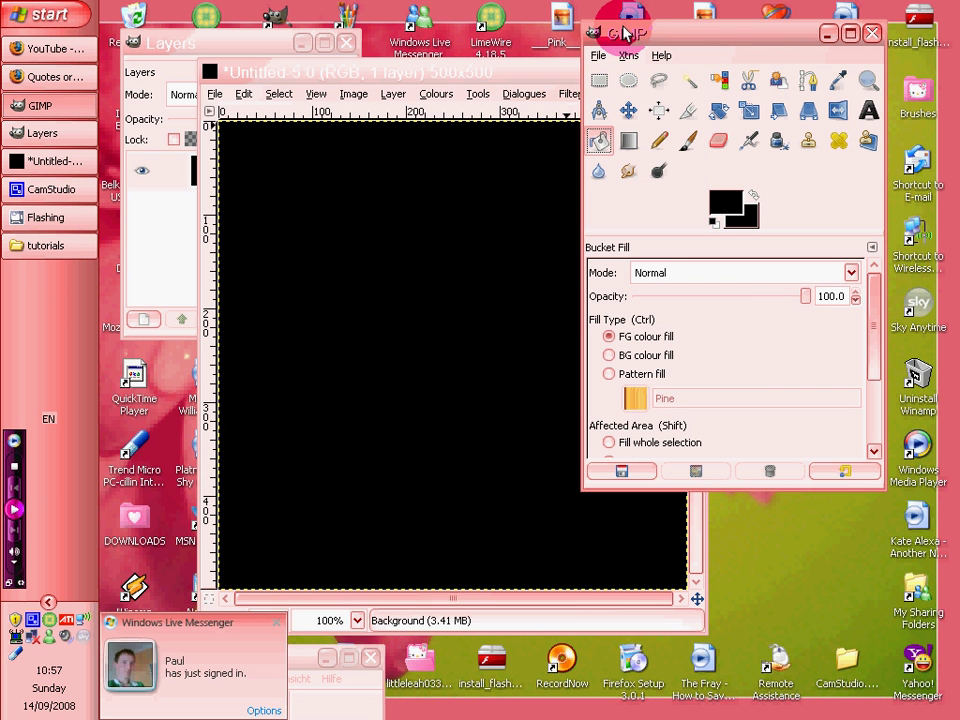
pyautogui.click(352, 94)
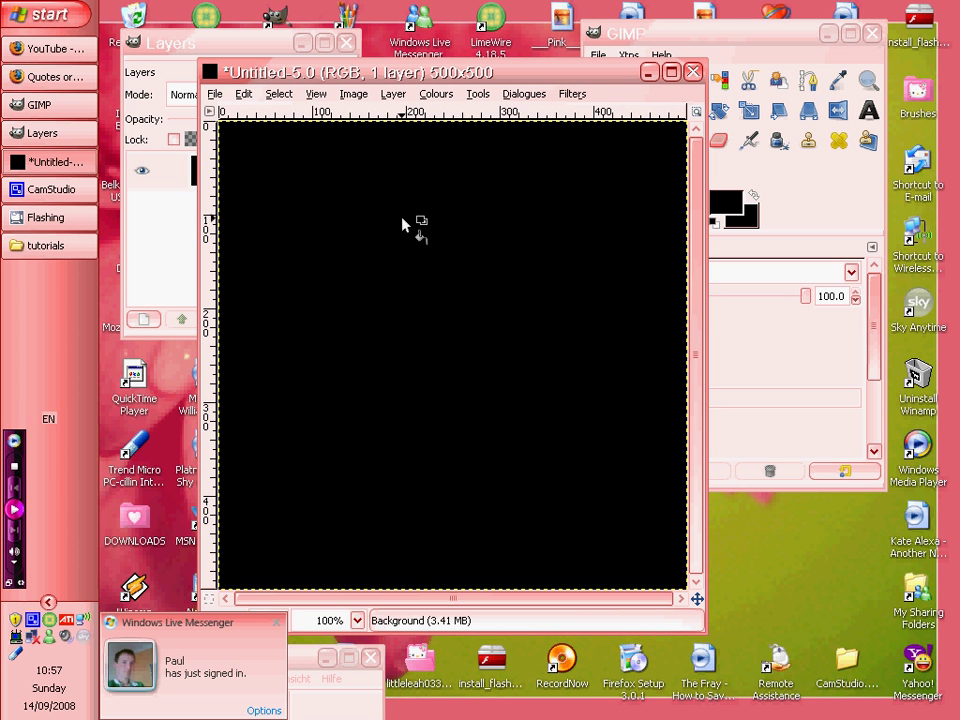
pyautogui.click(628, 40)
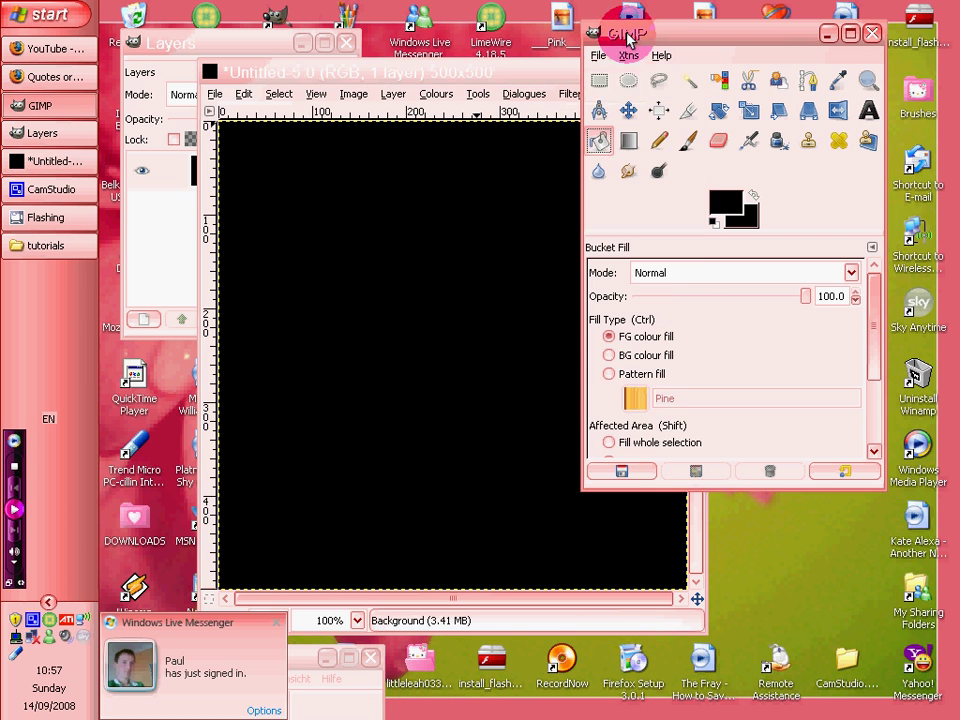
# Select the Text tool and set the foreground colour to magenta pink
pyautogui.click(867, 112)
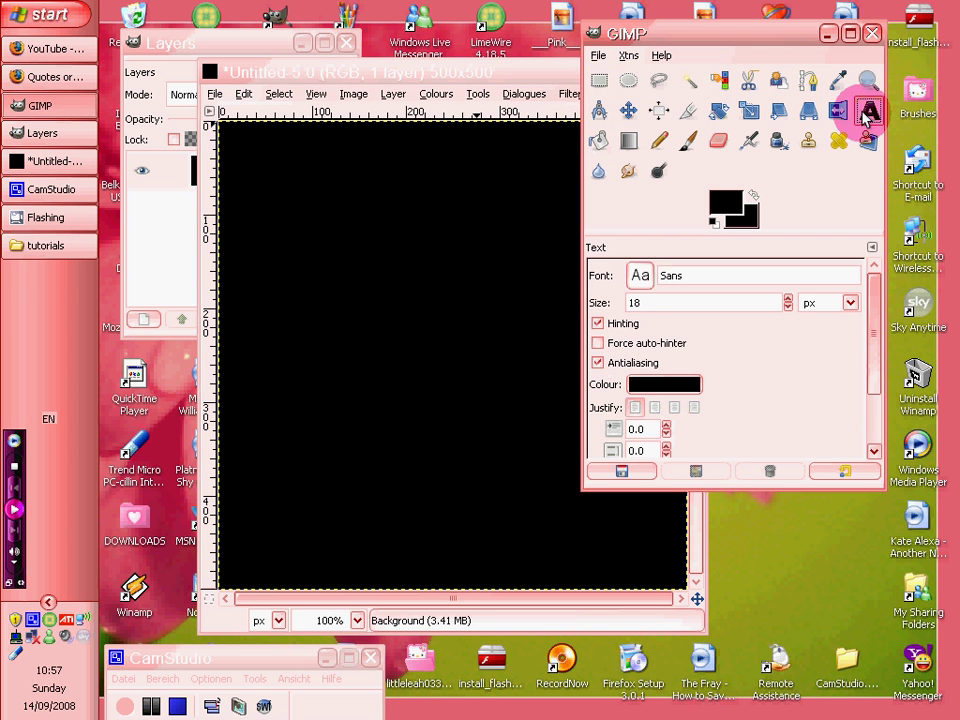
pyautogui.click(722, 202)
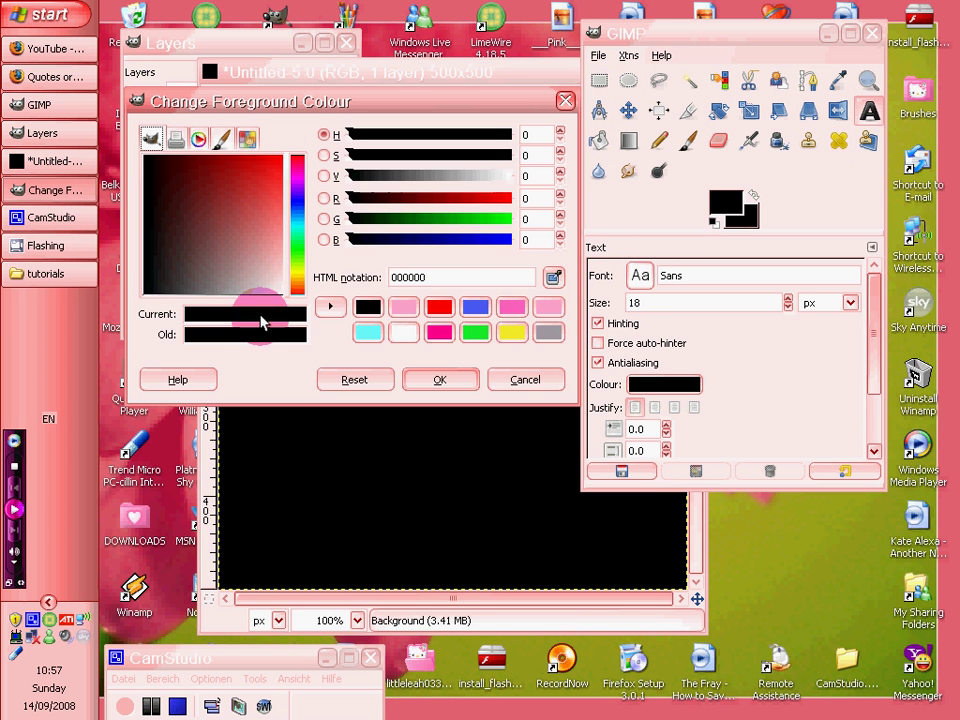
pyautogui.click(440, 336)
pyautogui.click(440, 379)
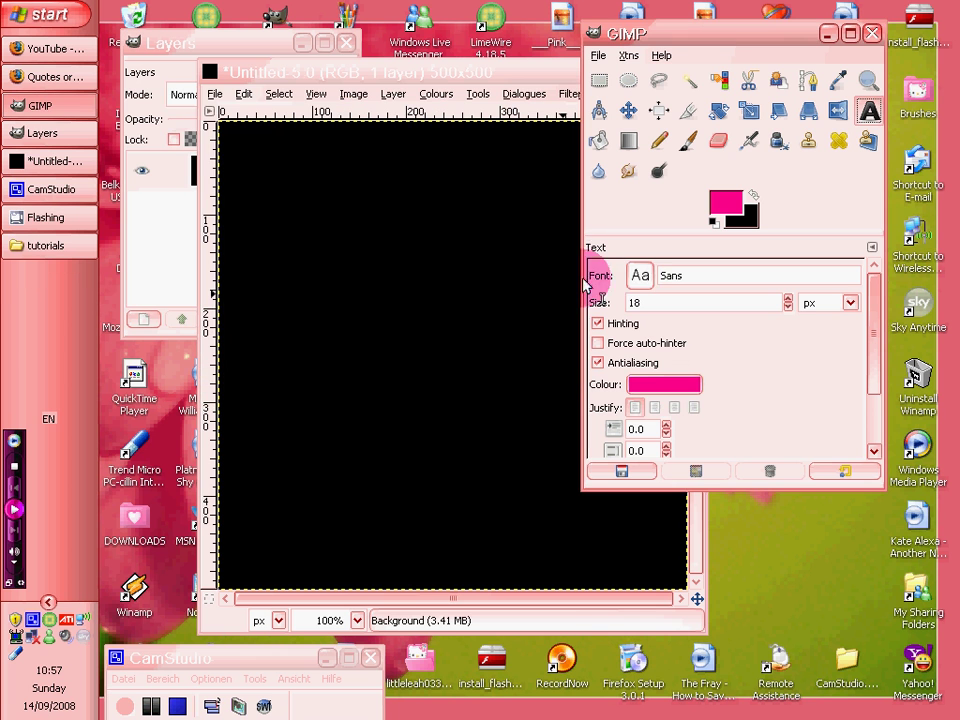
# Browse the font list to find the aaaiight! font
pyautogui.click(641, 276)
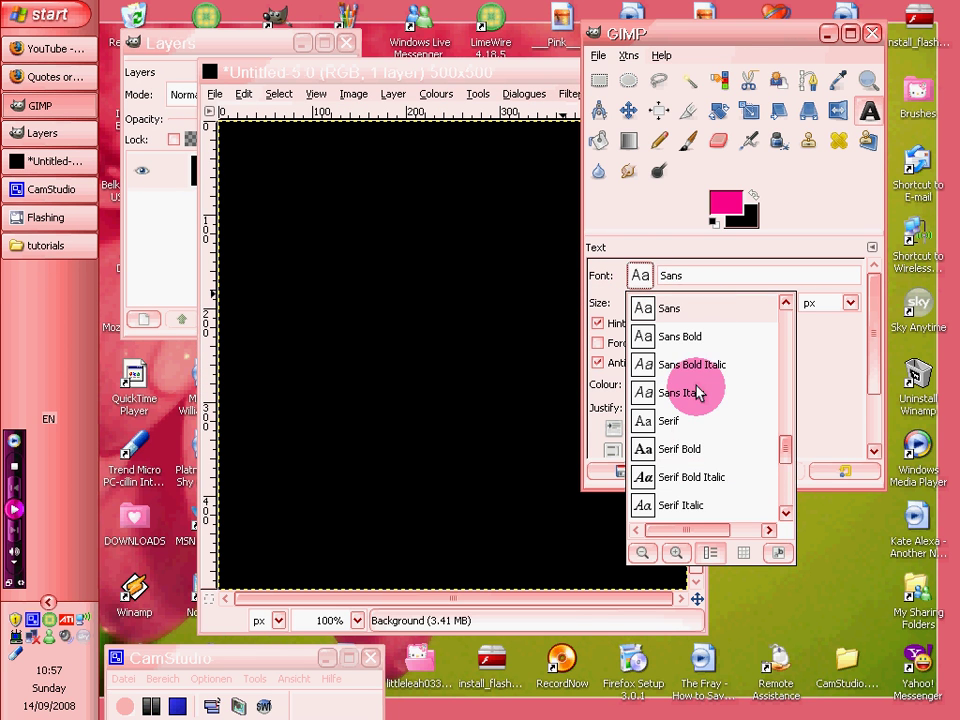
pyautogui.scroll(-5, 695, 393)
pyautogui.scroll(-2, 695, 393)
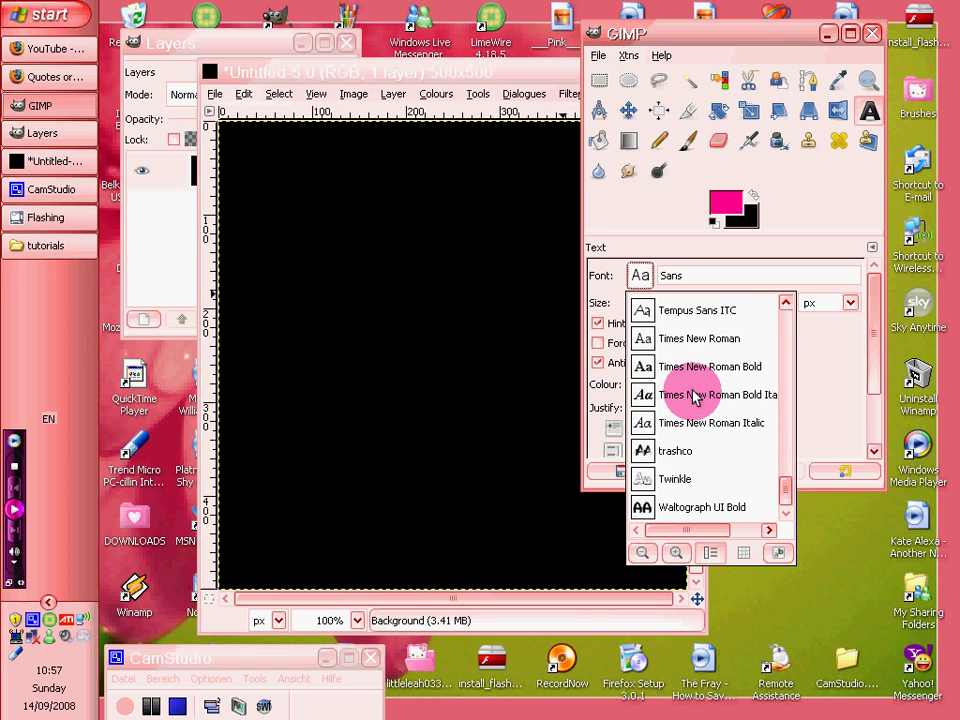
pyautogui.scroll(8, 654, 392)
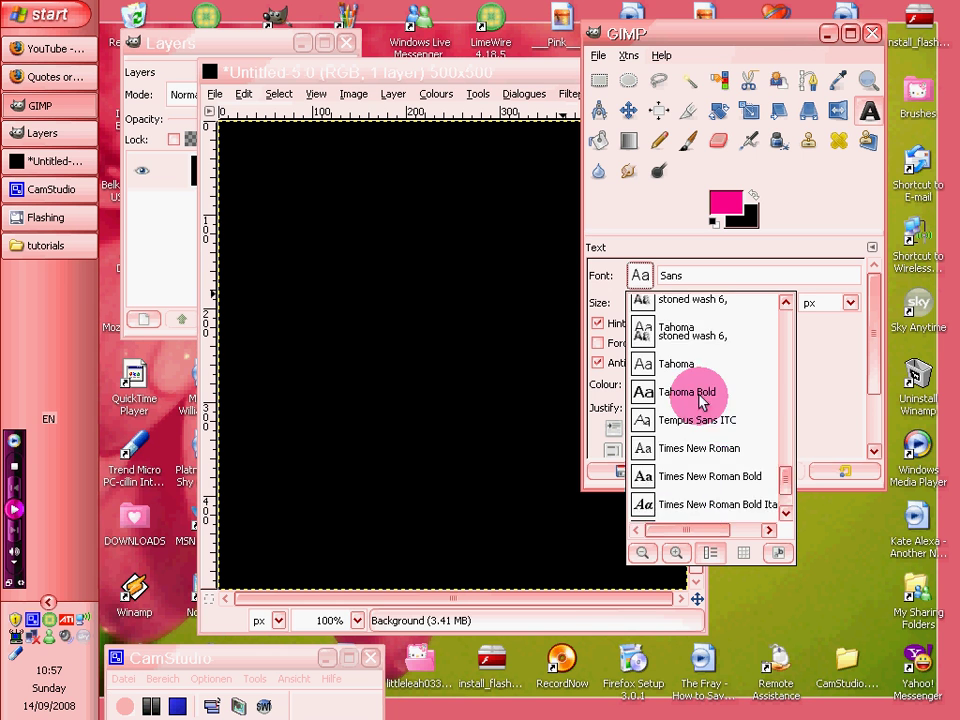
pyautogui.scroll(10, 703, 349)
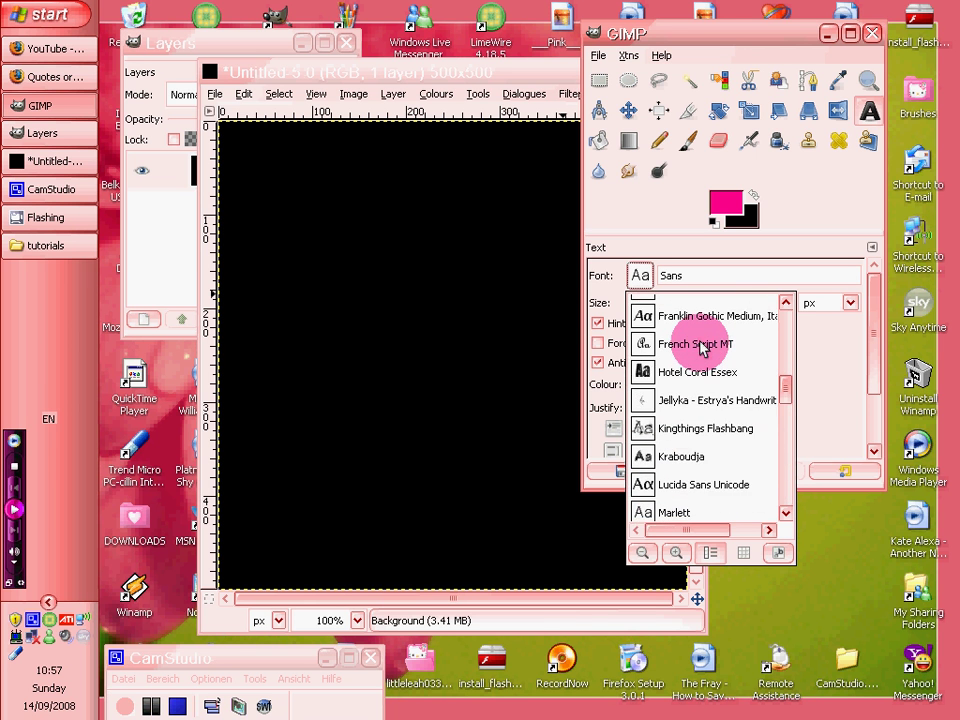
pyautogui.scroll(3, 700, 352)
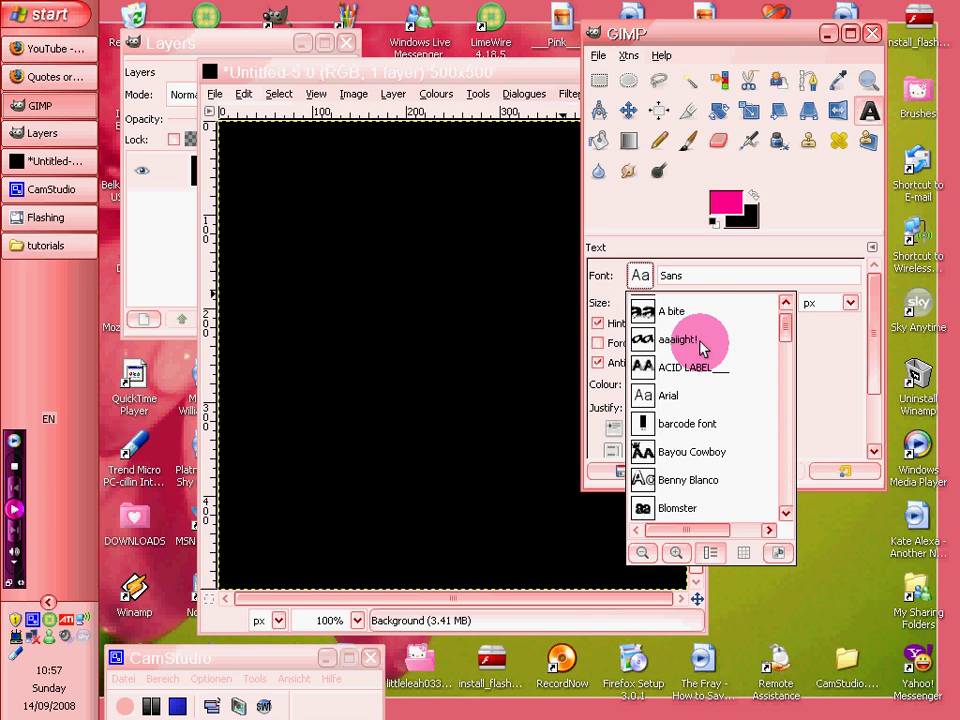
# Choose the aaaiight! font and type 'never' on the canvas
pyautogui.click(686, 366)
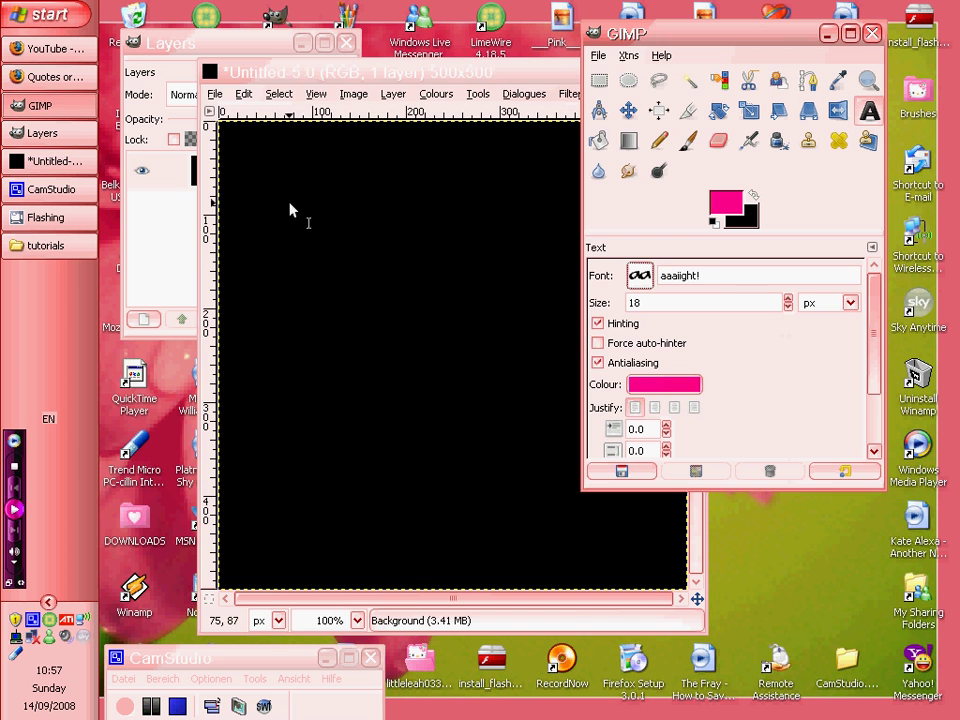
pyautogui.click(261, 157)
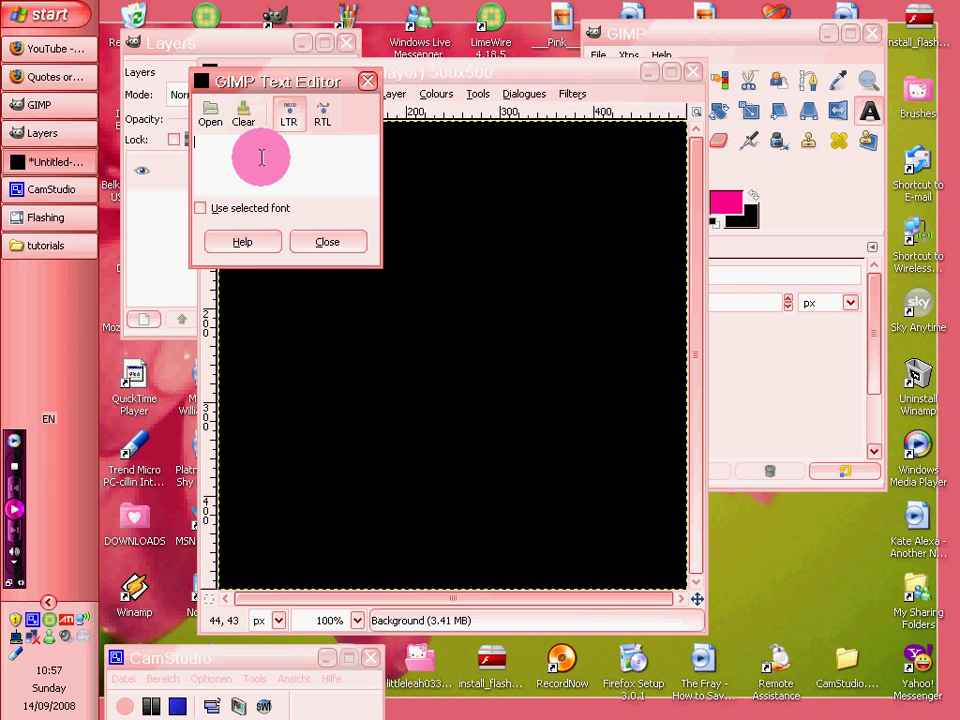
pyautogui.write('never')
pyautogui.moveTo(321, 84); pyautogui.dragTo(380, 268)
# Enlarge 'never' to 128 px and move it up near the top edge
pyautogui.click(740, 57)
pyautogui.click(787, 303)
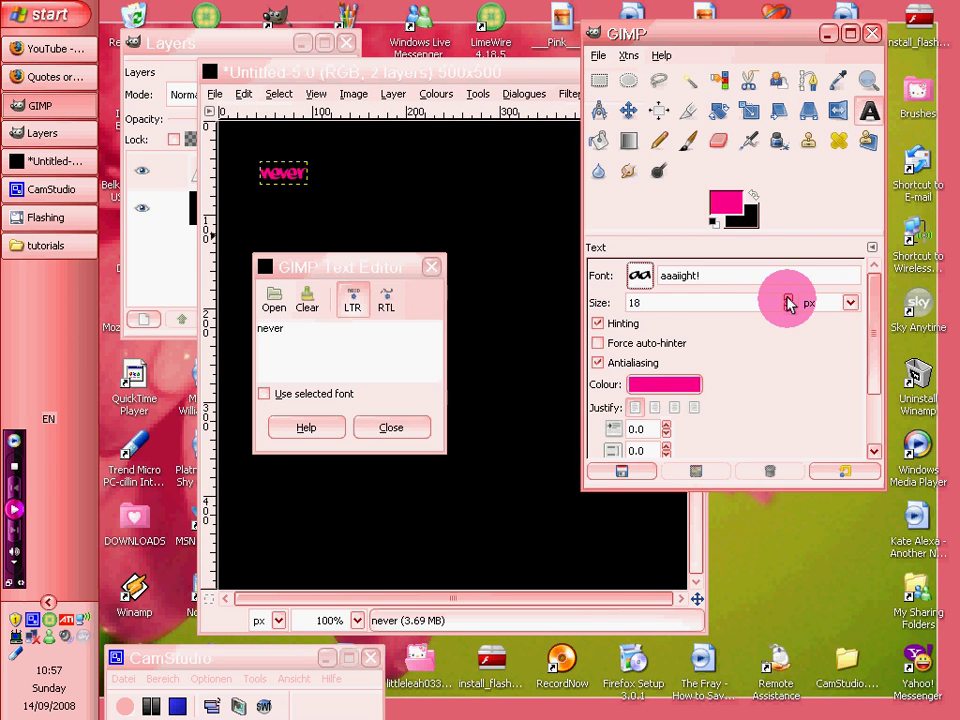
pyautogui.moveTo(787, 303); pyautogui.dragTo(778, 268)
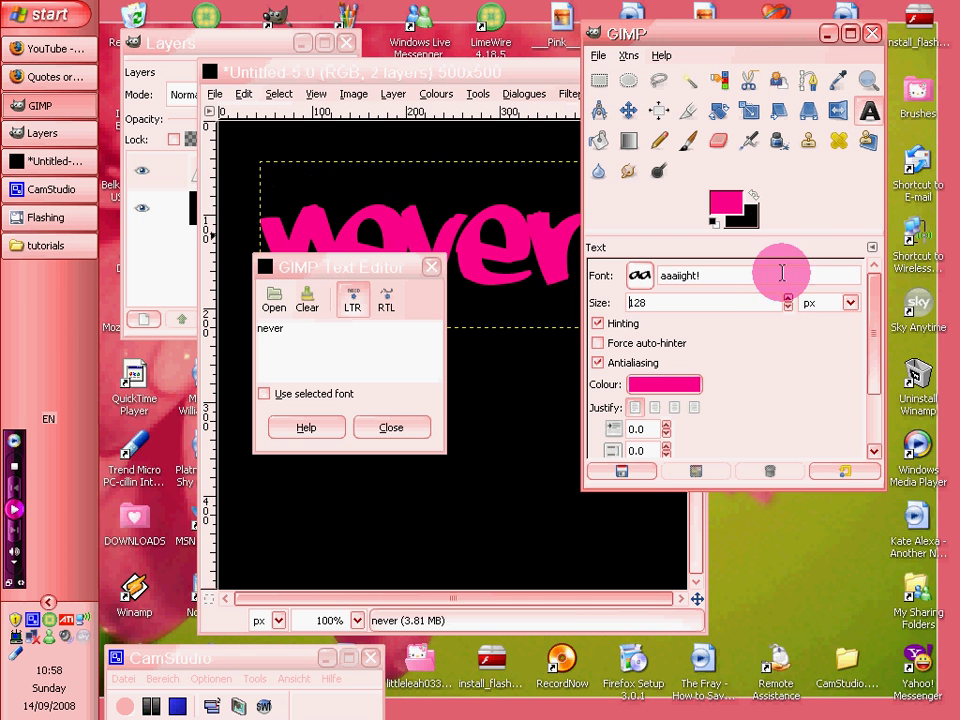
pyautogui.click(628, 111)
pyautogui.moveTo(506, 236); pyautogui.dragTo(525, 195)
# Rotate 'never' by 20.41 degrees and shift it right toward the upper-right
pyautogui.click(720, 36)
pyautogui.click(716, 116)
pyautogui.click(414, 214)
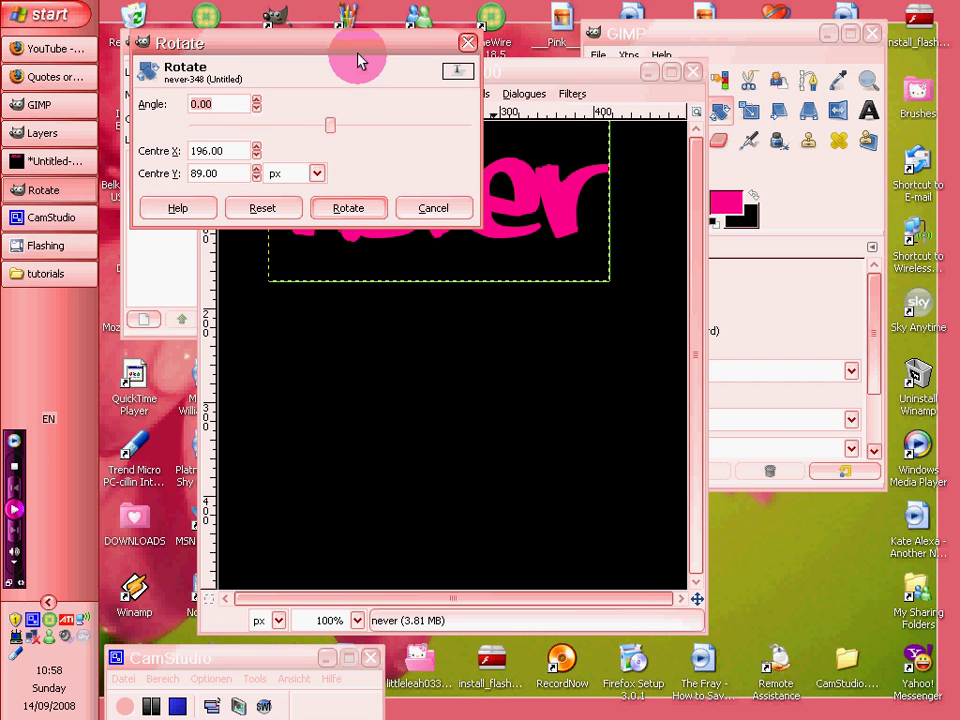
pyautogui.moveTo(358, 45); pyautogui.dragTo(450, 4)
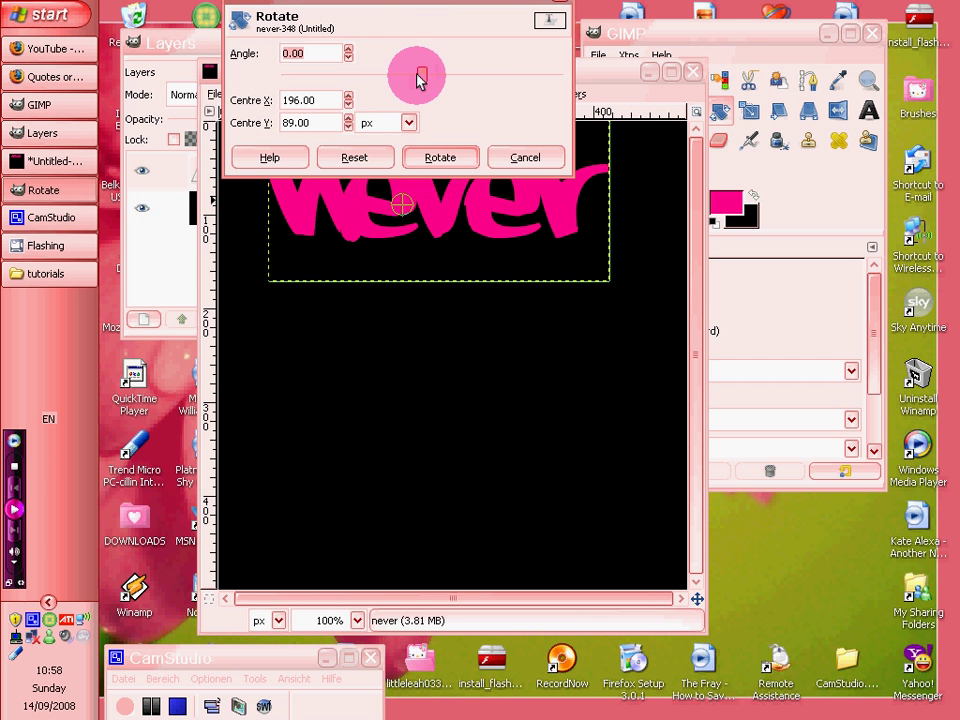
pyautogui.moveTo(419, 80); pyautogui.dragTo(439, 79)
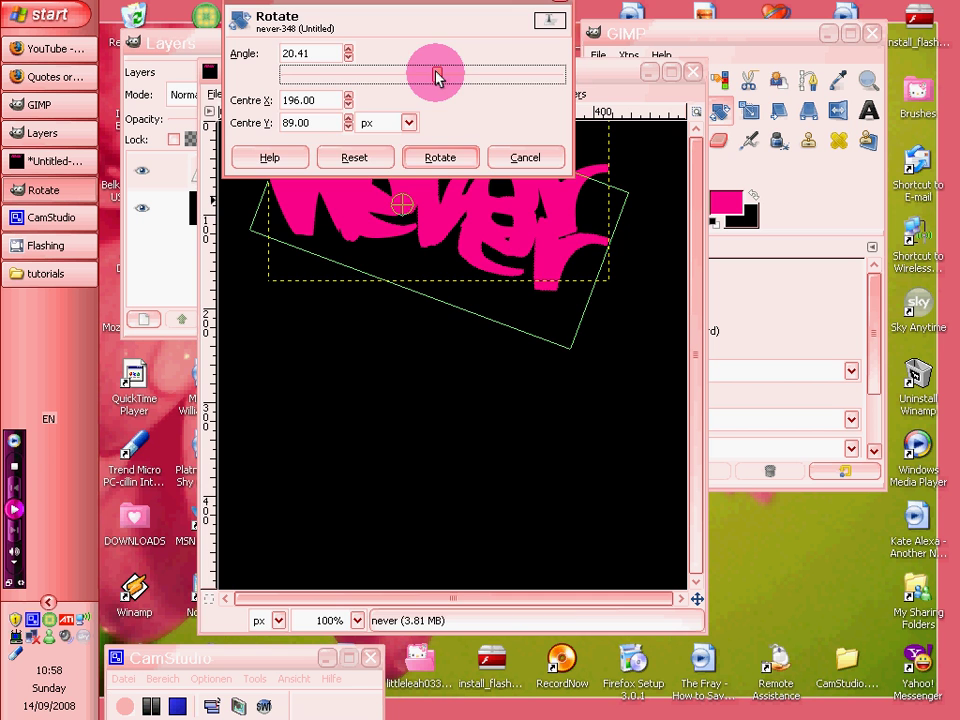
pyautogui.click(424, 157)
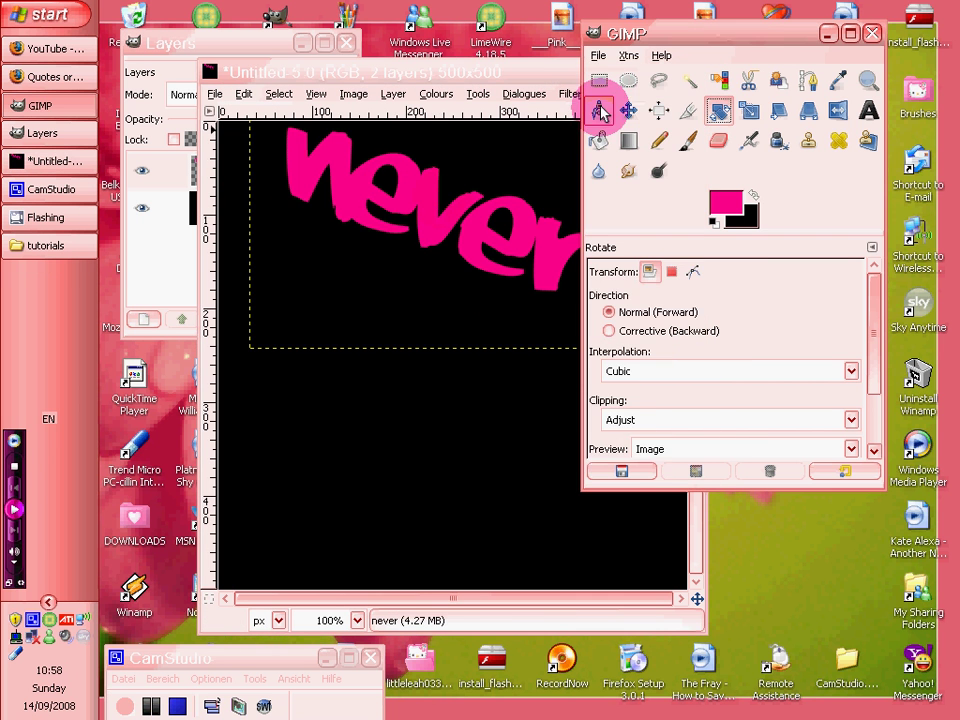
pyautogui.click(625, 110)
pyautogui.moveTo(427, 224); pyautogui.dragTo(501, 228)
# Merge the 'never' layer into the background and add a transparent new layer
pyautogui.click(183, 57)
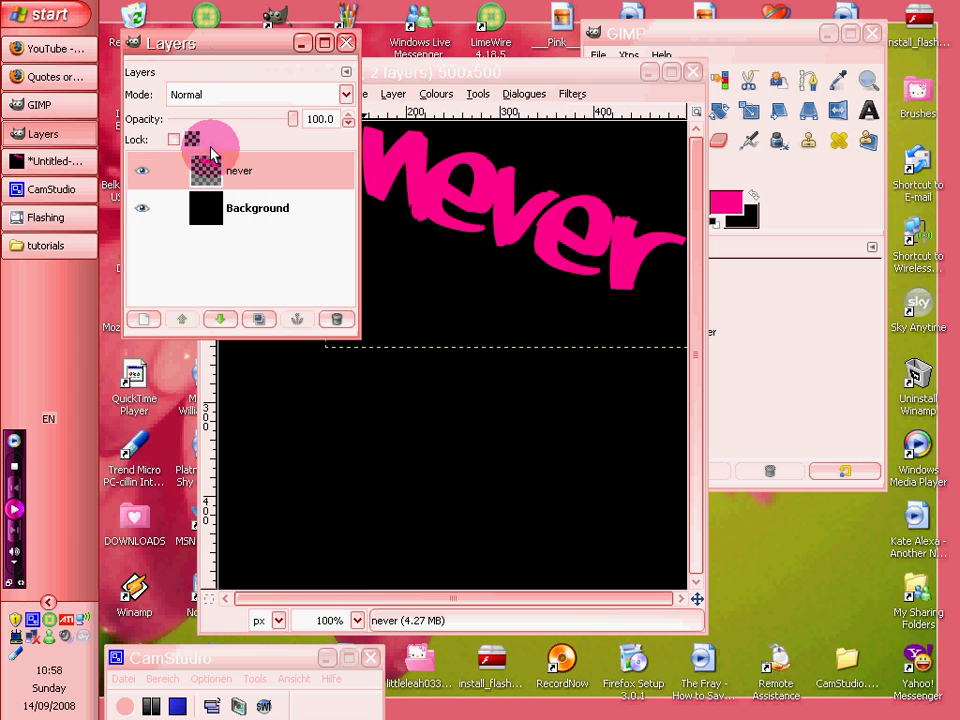
pyautogui.rightClick(212, 166)
pyautogui.click(287, 263)
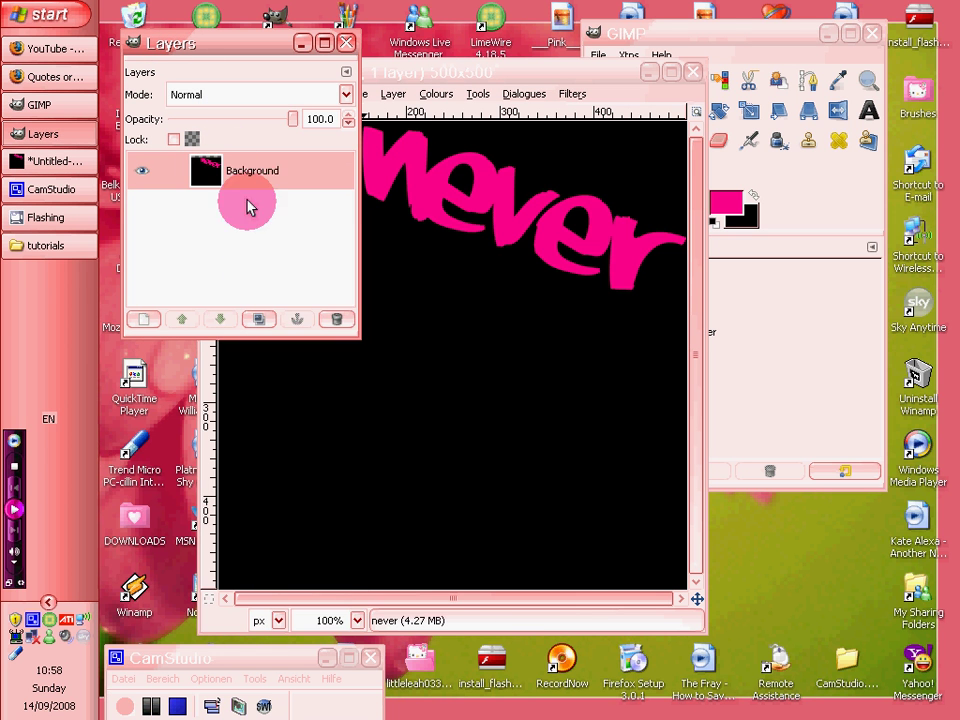
pyautogui.rightClick(260, 178)
pyautogui.click(283, 214)
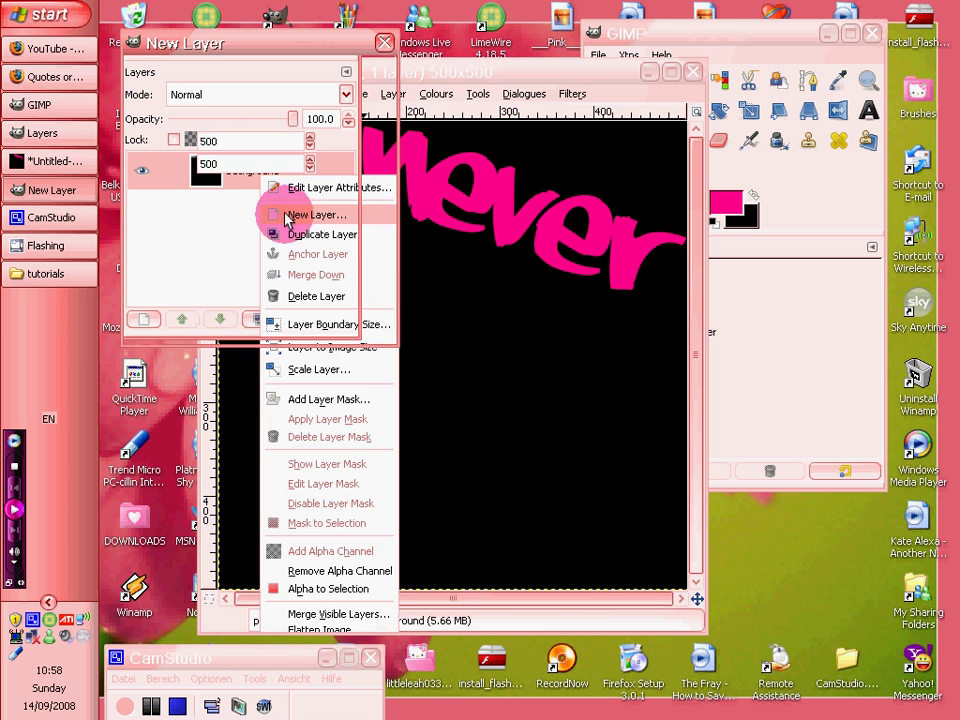
pyautogui.click(270, 321)
# Select the Text tool and choose the Benny Blanco font
pyautogui.click(437, 82)
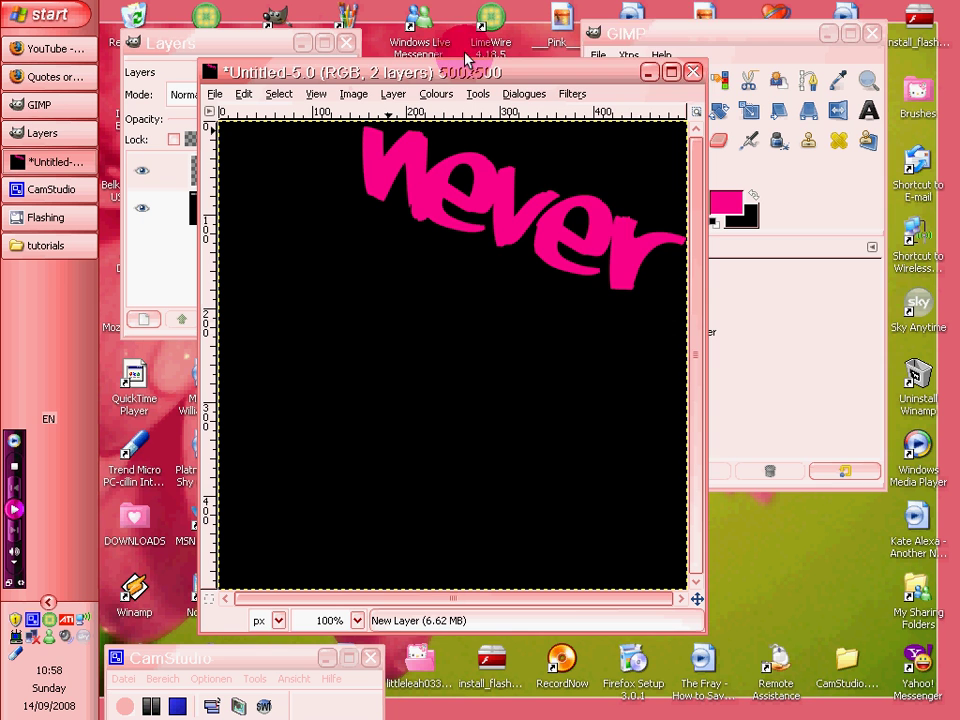
pyautogui.click(628, 36)
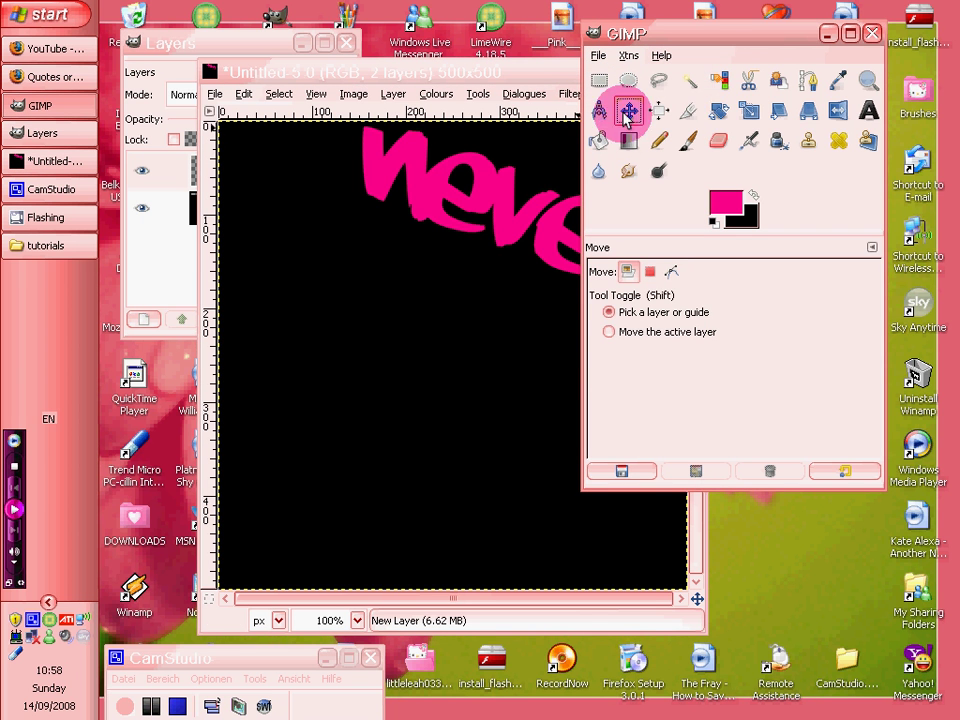
pyautogui.click(866, 110)
pyautogui.click(639, 277)
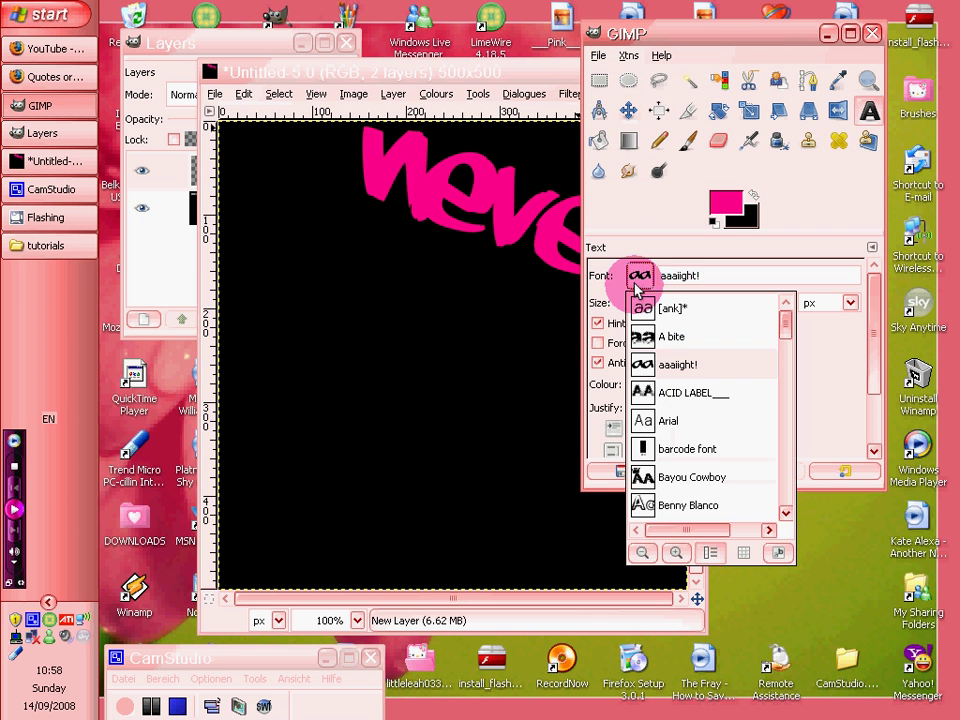
pyautogui.scroll(-5, 670, 392)
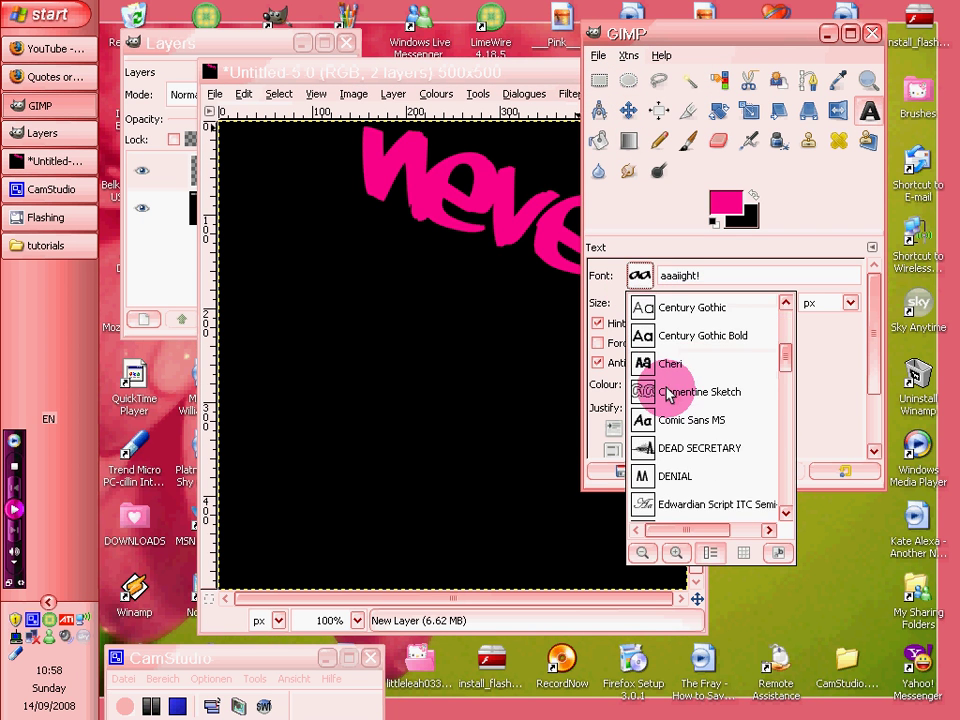
pyautogui.scroll(1, 650, 345)
pyautogui.scroll(1, 645, 420)
pyautogui.click(645, 369)
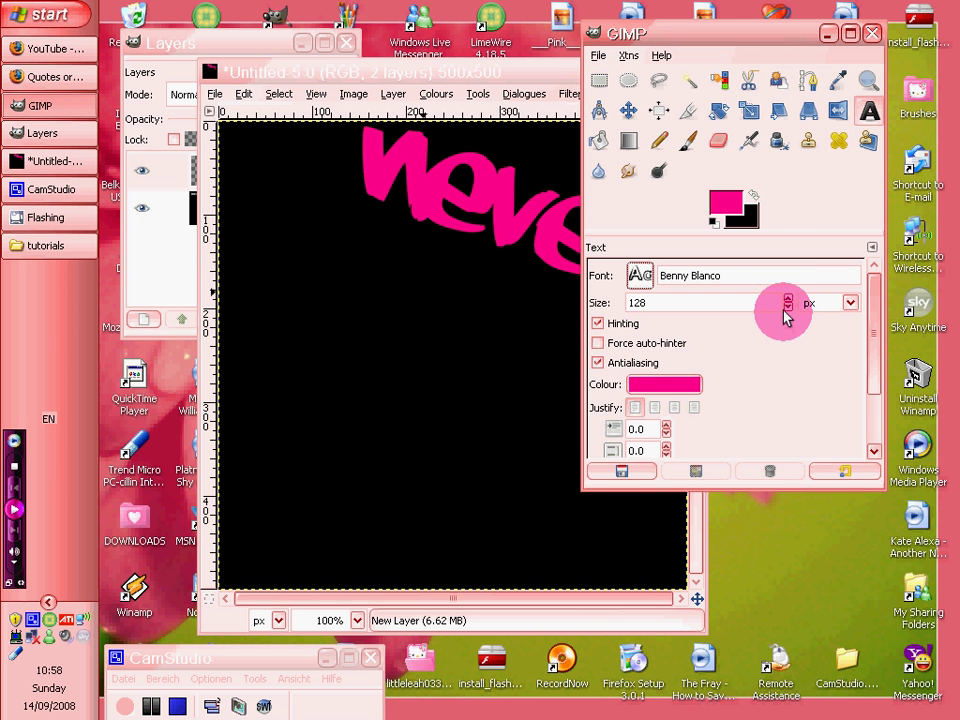
# Type 'underestimate' on the canvas and move it under 'never'
pyautogui.click(270, 286)
pyautogui.write('under')
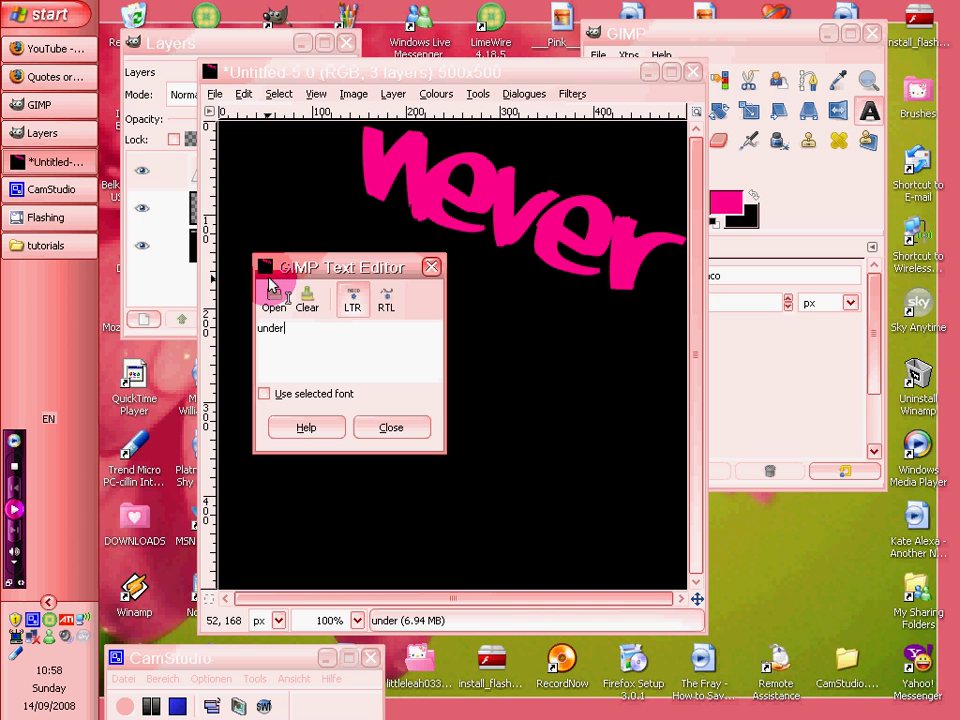
pyautogui.write('estim')
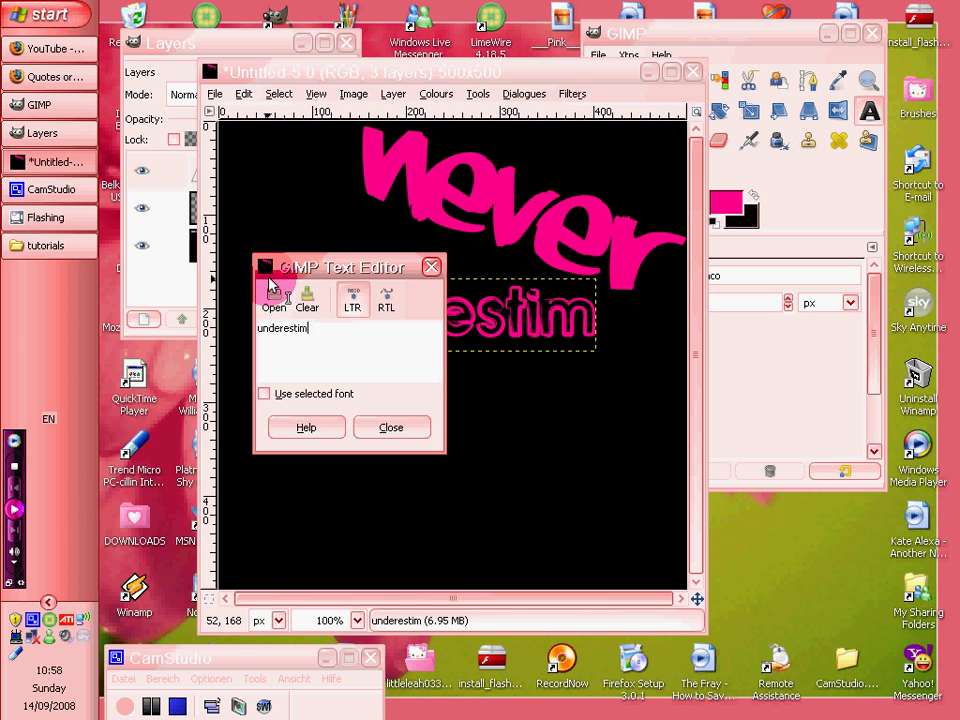
pyautogui.write('ate')
pyautogui.moveTo(279, 268); pyautogui.dragTo(302, 432)
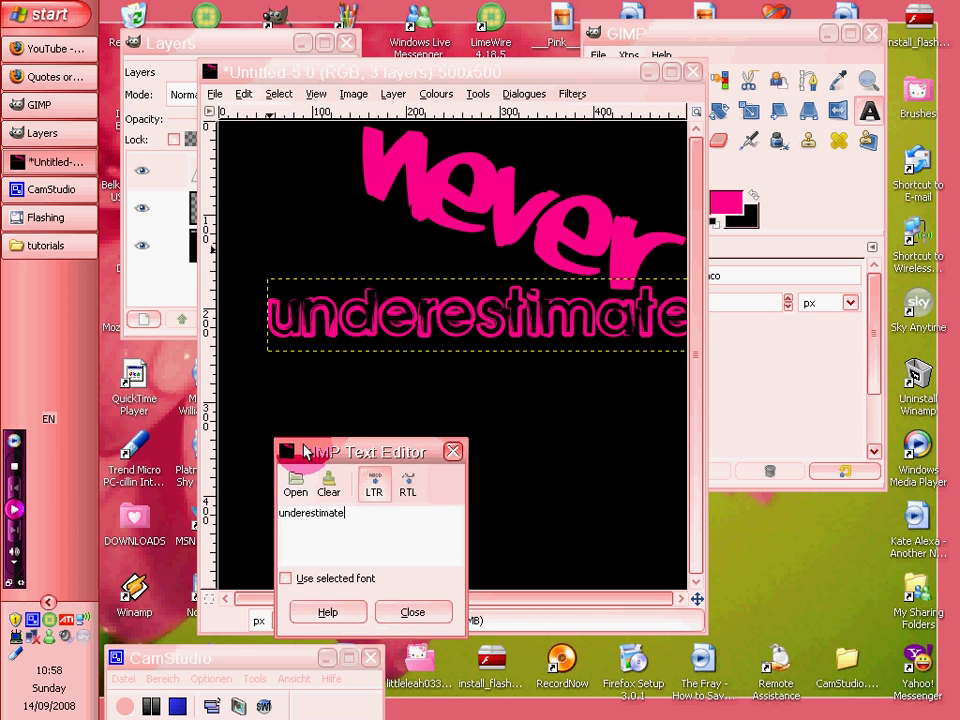
pyautogui.click(707, 42)
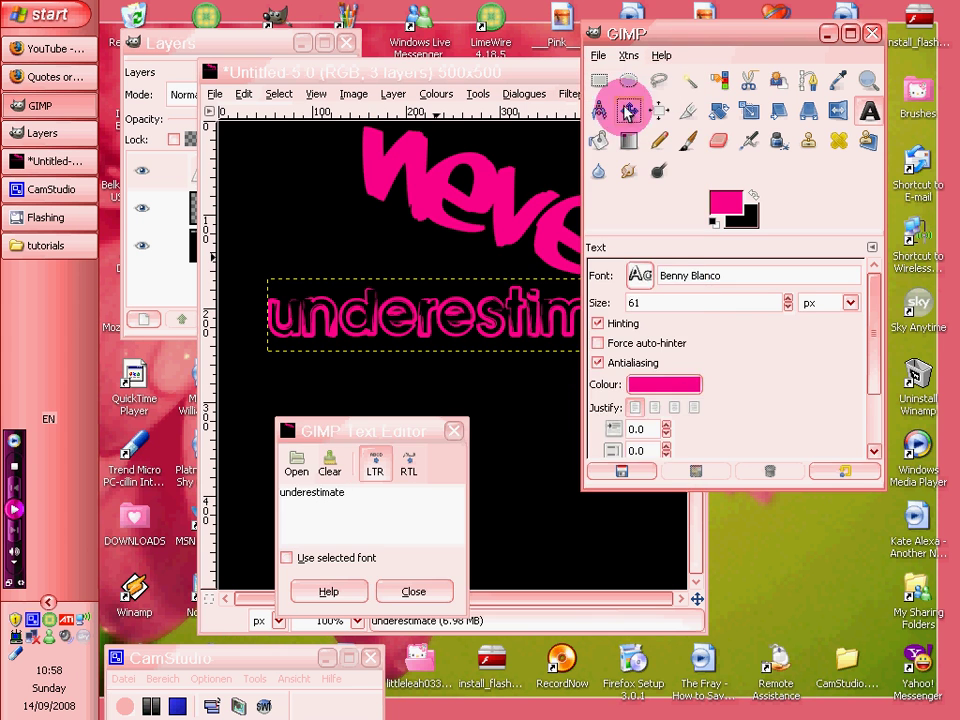
pyautogui.click(628, 110)
pyautogui.moveTo(333, 343); pyautogui.dragTo(292, 340)
# Merge 'underestimate' down into New Layer and add transparent New Layer#1
pyautogui.click(171, 38)
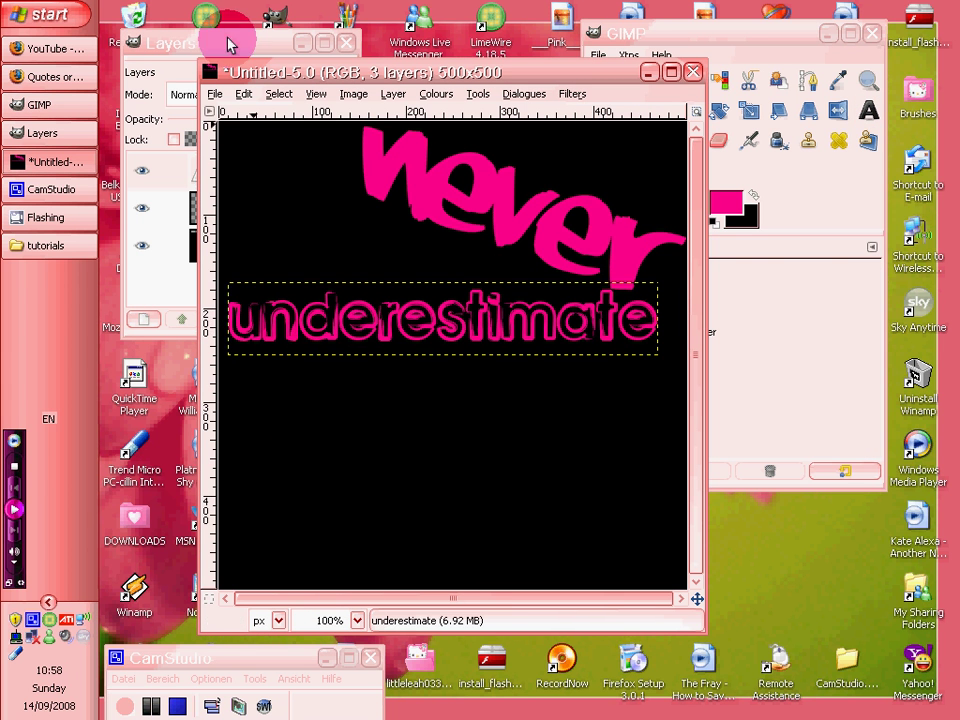
pyautogui.click(225, 170)
pyautogui.rightClick(225, 170)
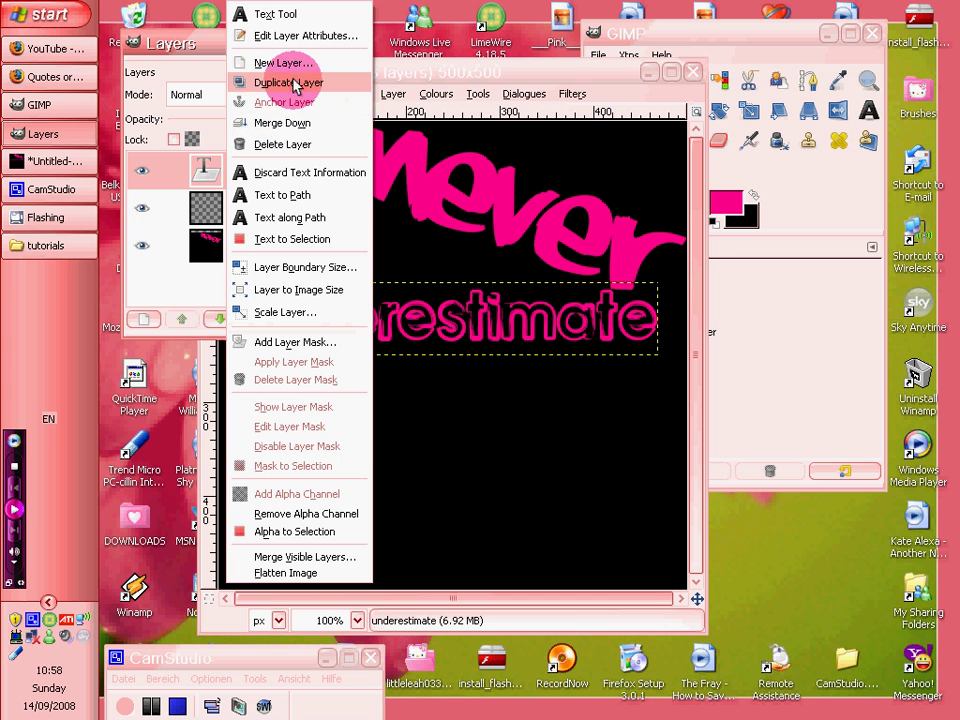
pyautogui.click(283, 122)
pyautogui.rightClick(263, 178)
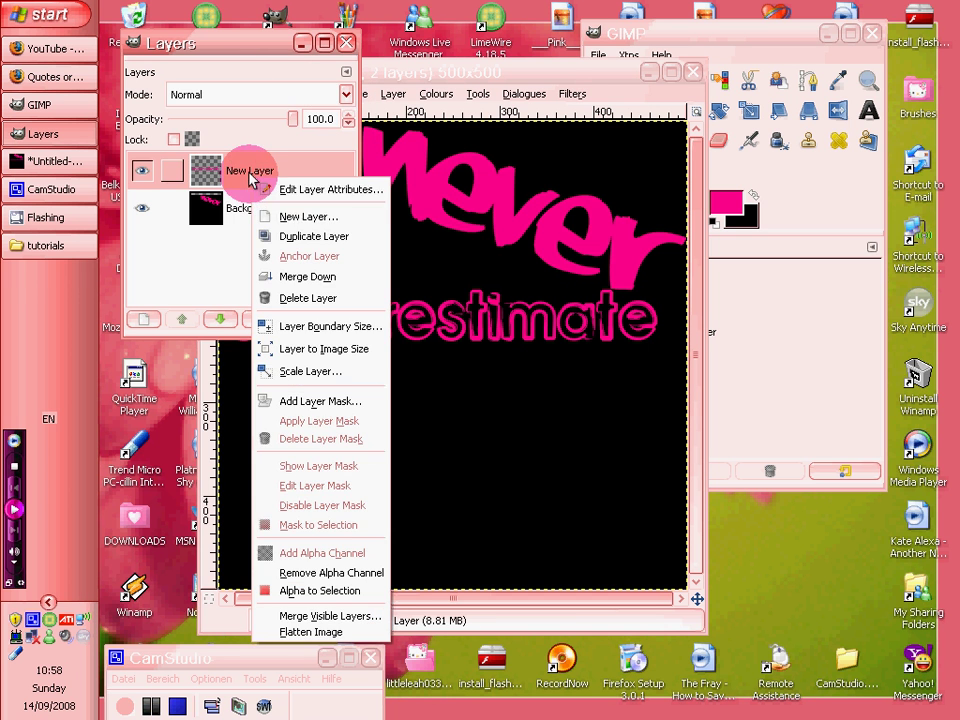
pyautogui.click(302, 216)
pyautogui.click(292, 372)
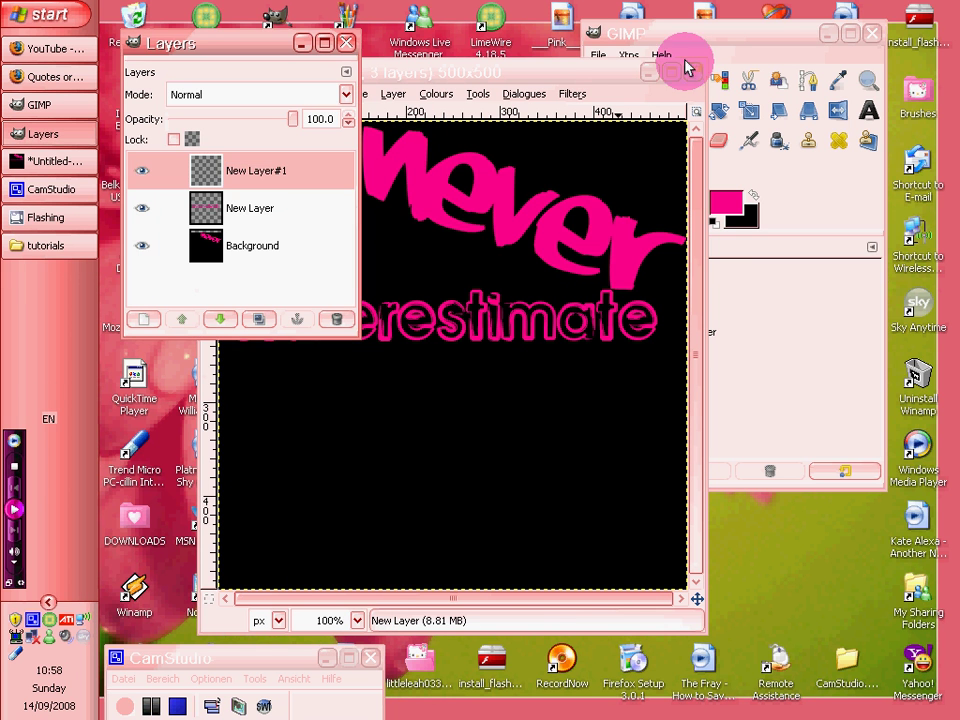
pyautogui.click(686, 38)
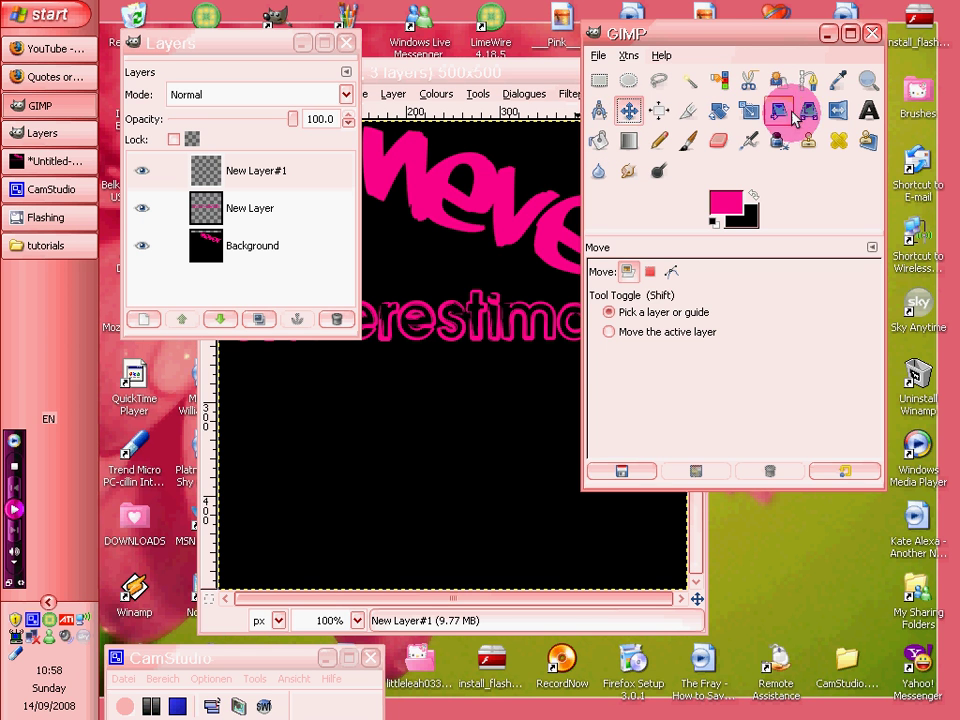
# Type a letter 'A' in the ACID LABEL font below 'underestimate'
pyautogui.click(867, 109)
pyautogui.click(640, 276)
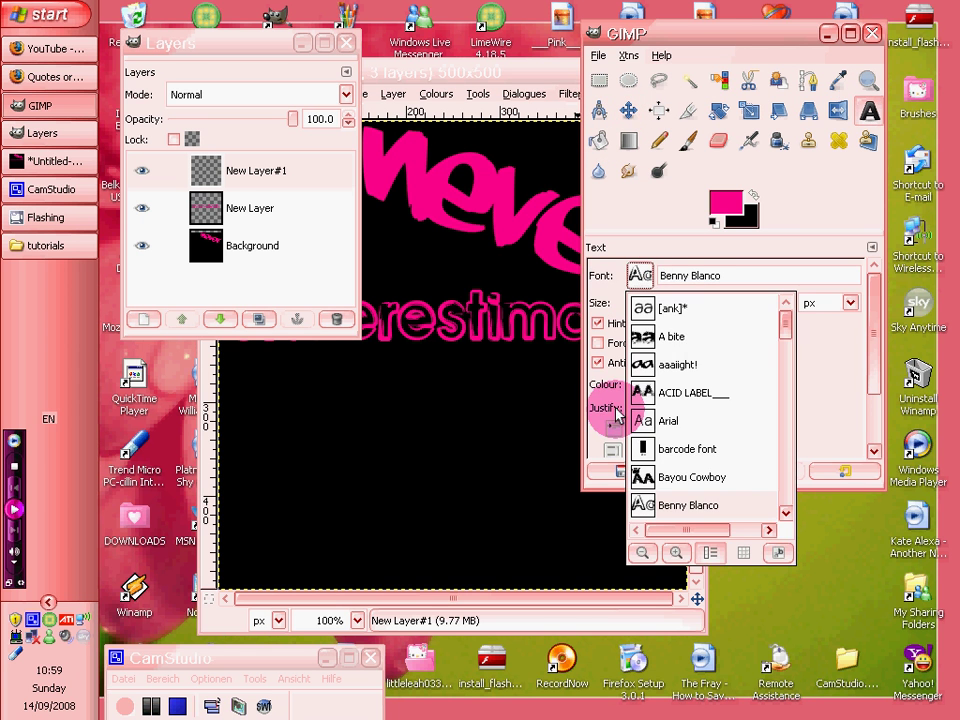
pyautogui.click(646, 397)
pyautogui.click(364, 395)
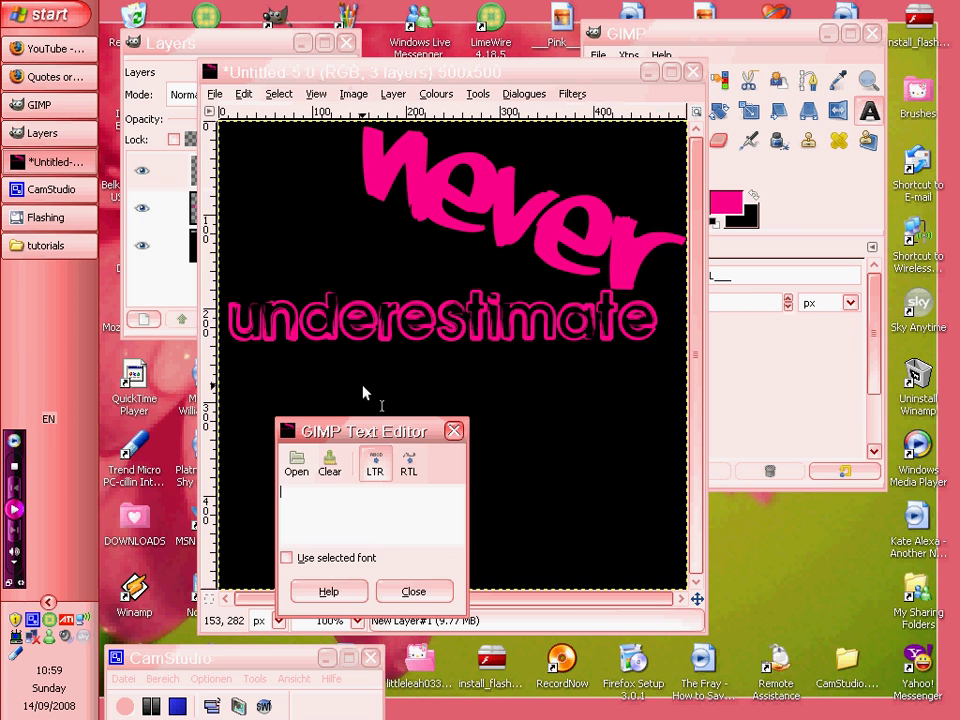
pyautogui.write('A')
pyautogui.moveTo(360, 431); pyautogui.dragTo(553, 484)
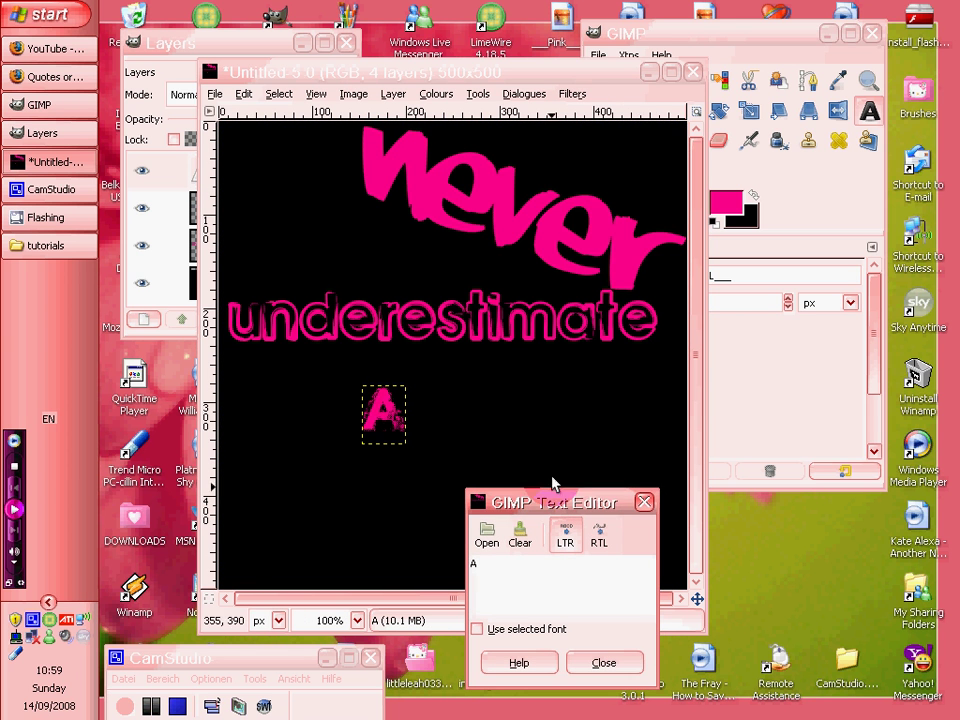
# Enlarge the 'A' and move it left beneath 'underestimate'
pyautogui.click(690, 34)
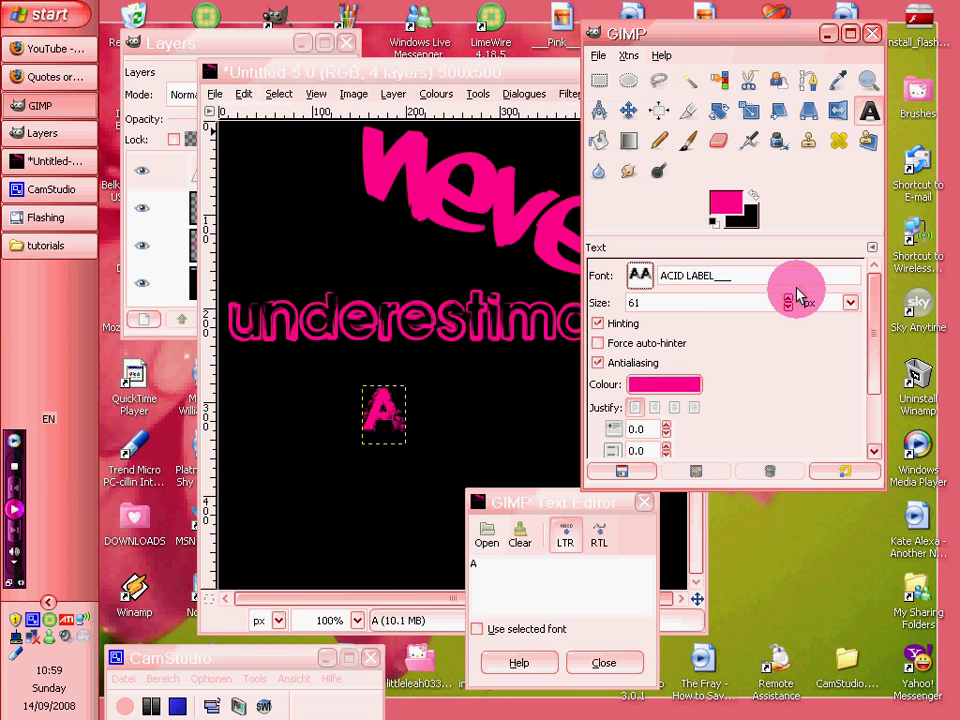
pyautogui.moveTo(788, 299); pyautogui.dragTo(788, 299)
pyautogui.click(636, 113)
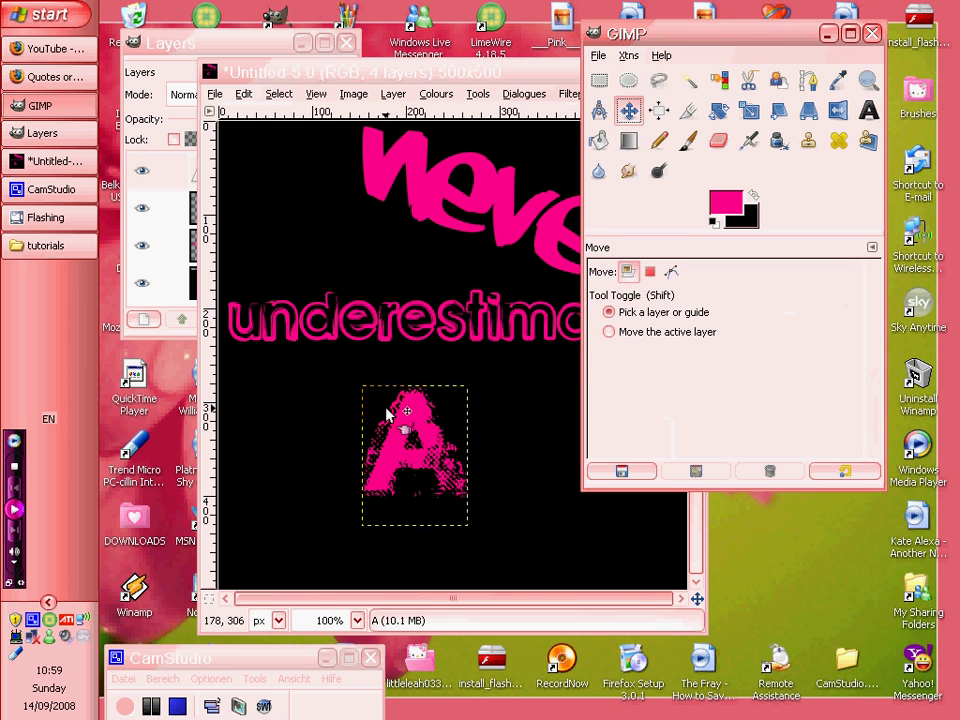
pyautogui.click(422, 403)
pyautogui.moveTo(415, 409); pyautogui.dragTo(304, 378)
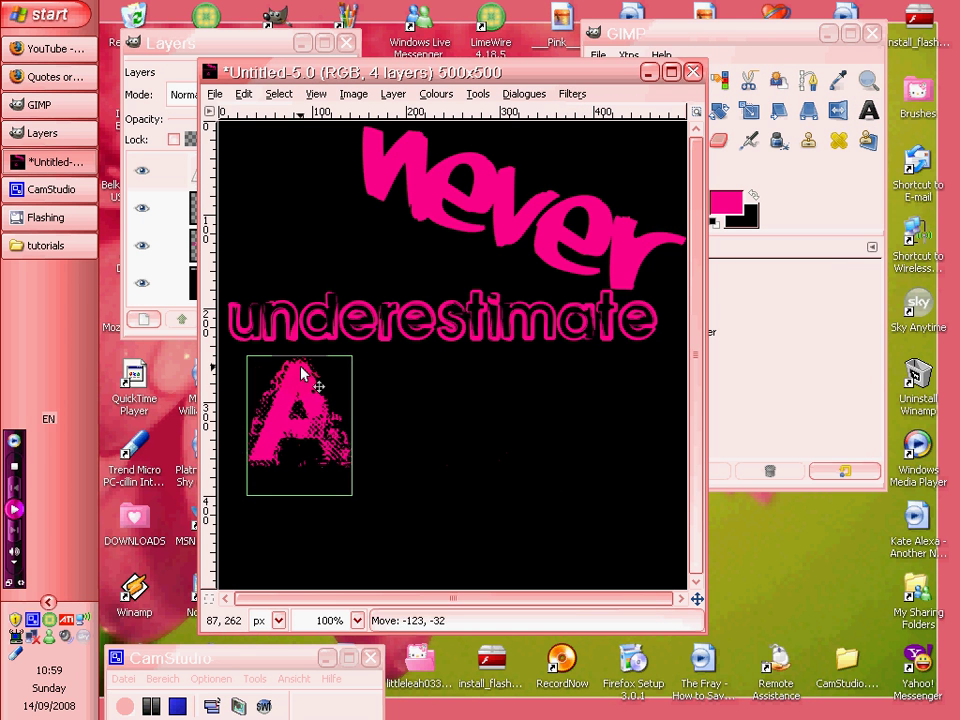
# Merge the 'A' down into New Layer#1 and add transparent New Layer#2
pyautogui.click(240, 50)
pyautogui.rightClick(225, 170)
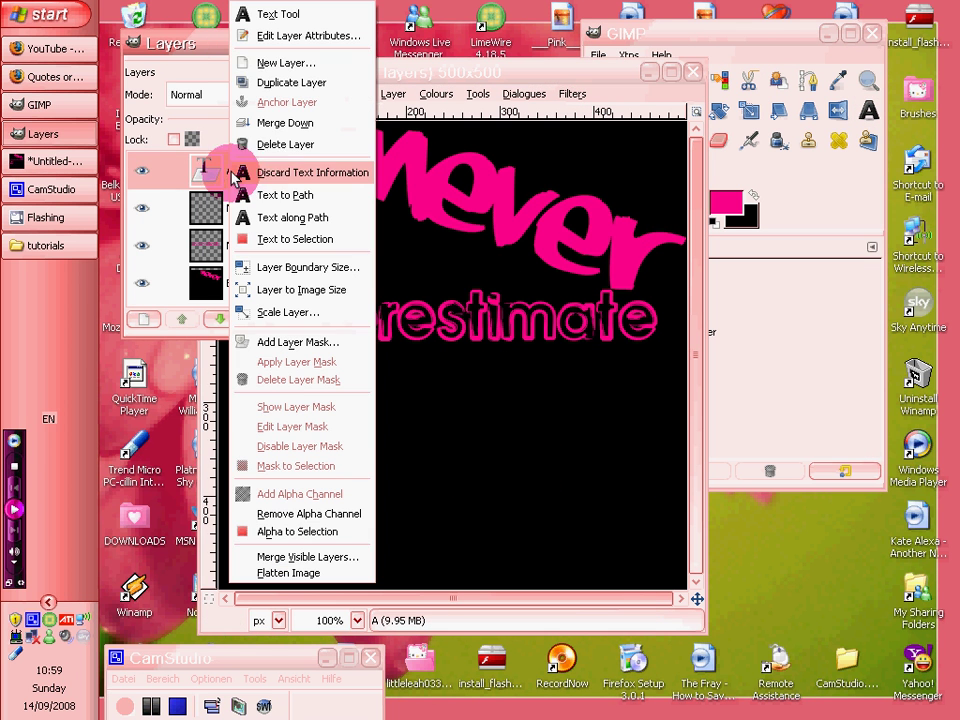
pyautogui.click(284, 122)
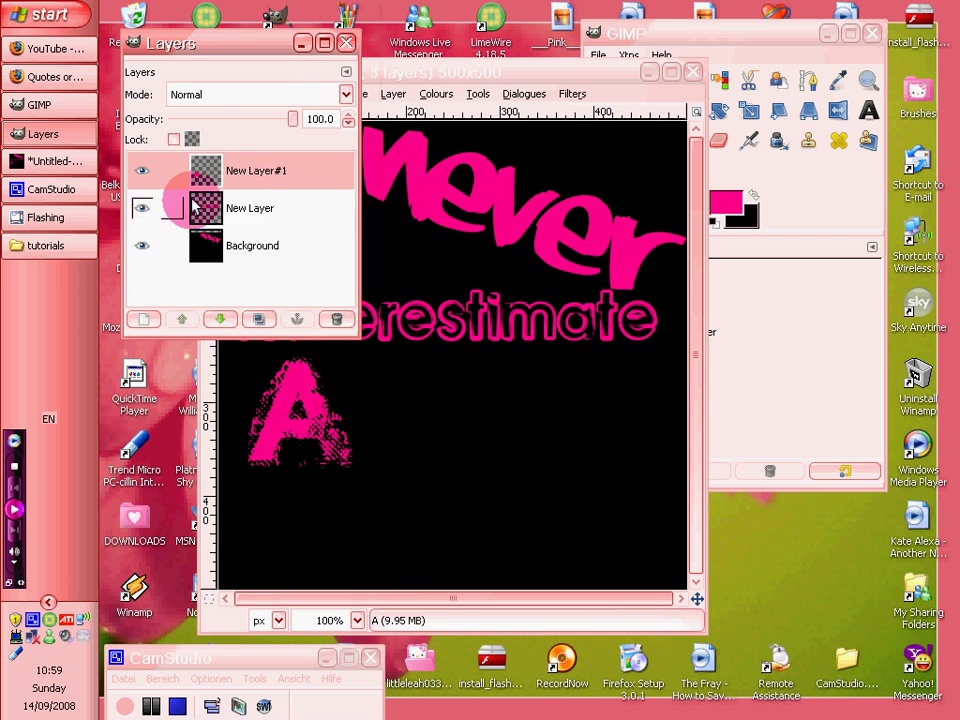
pyautogui.rightClick(232, 175)
pyautogui.click(243, 213)
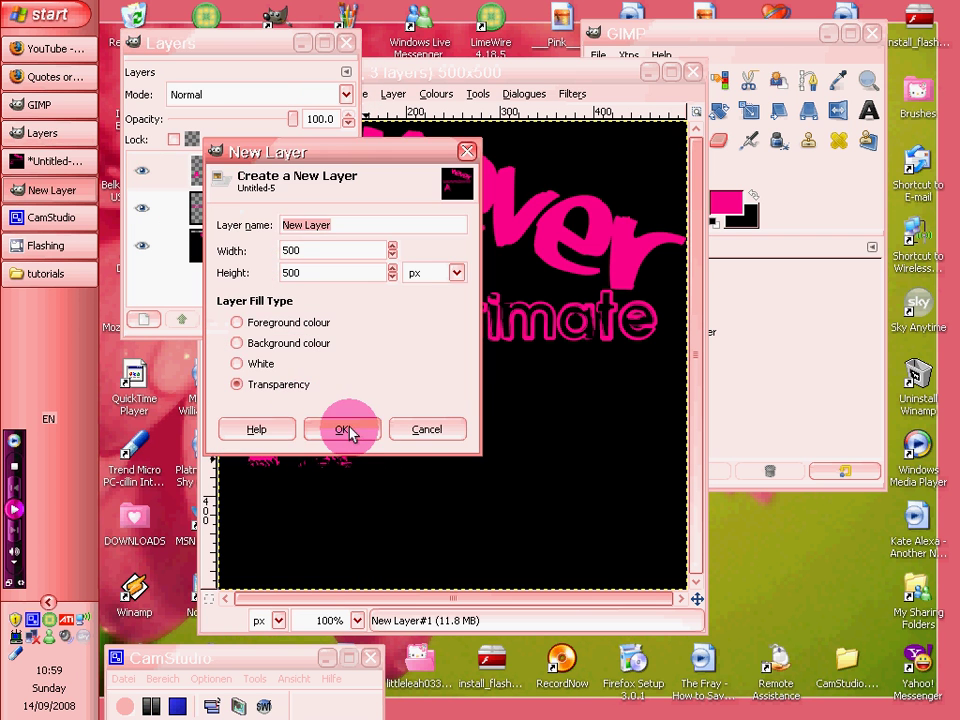
pyautogui.click(345, 430)
pyautogui.click(600, 188)
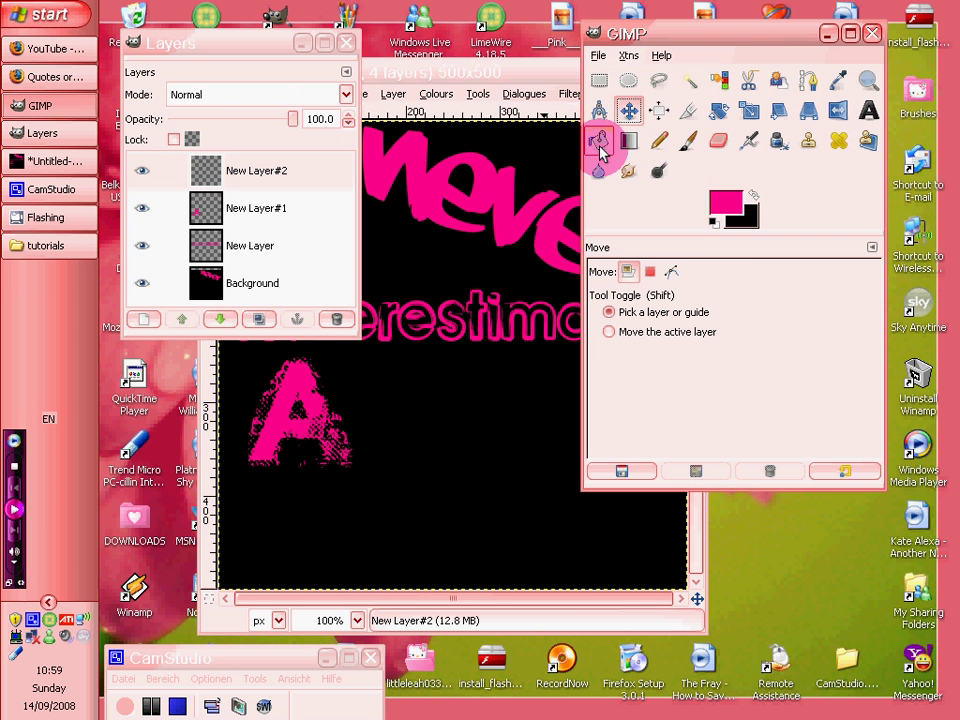
# Type 'girl' in the Clementine Sketch font to the right of the A
pyautogui.click(866, 116)
pyautogui.click(640, 276)
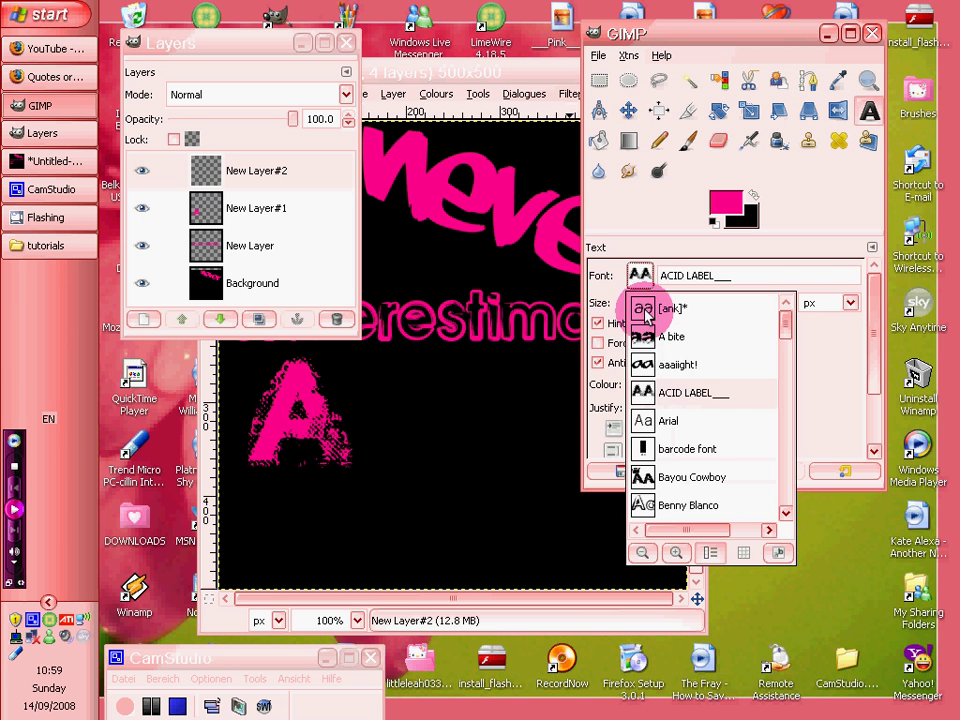
pyautogui.scroll(-3, 660, 360)
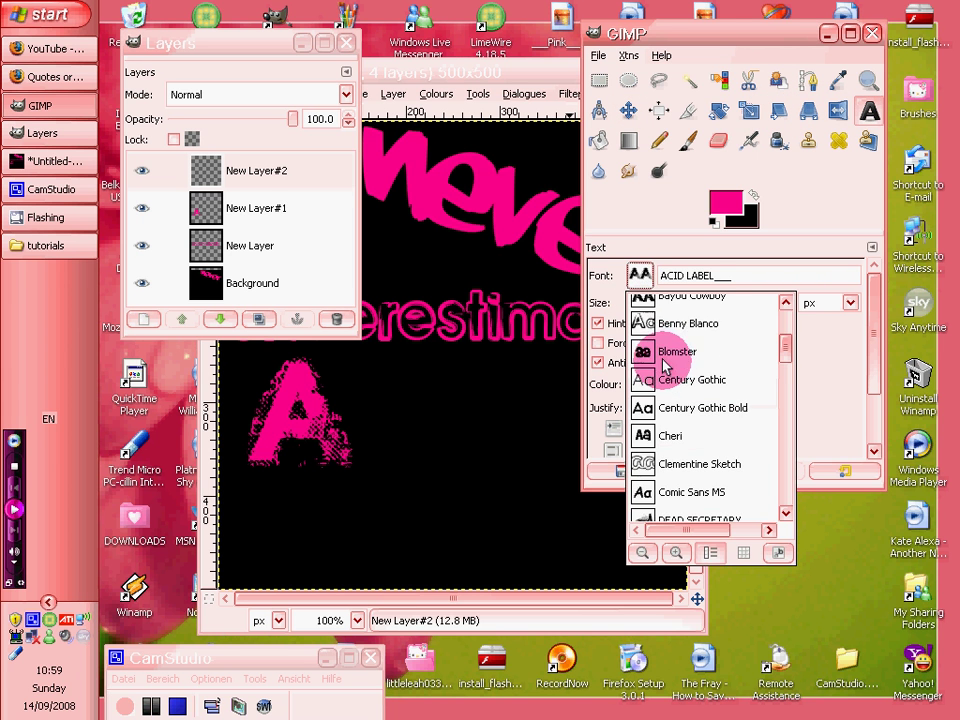
pyautogui.click(695, 464)
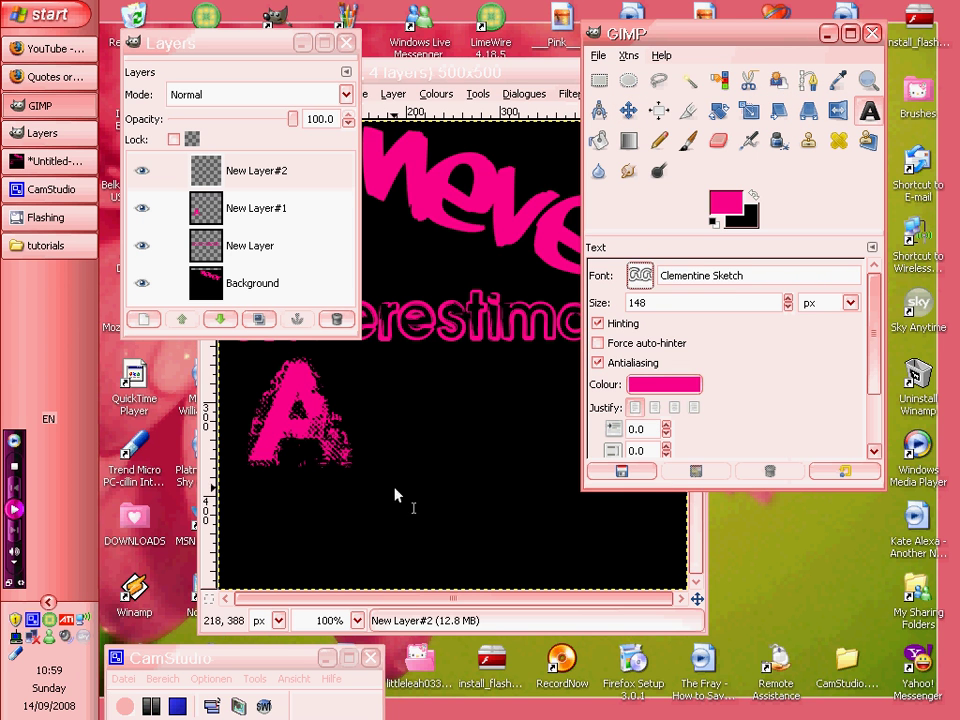
pyautogui.click(778, 302)
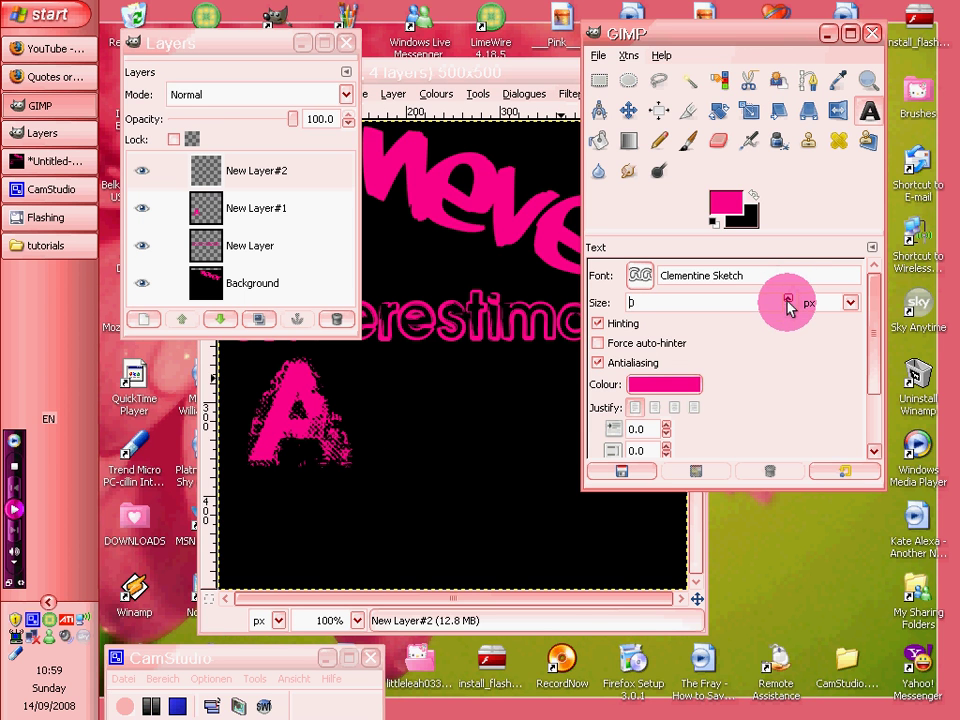
pyautogui.click(446, 418)
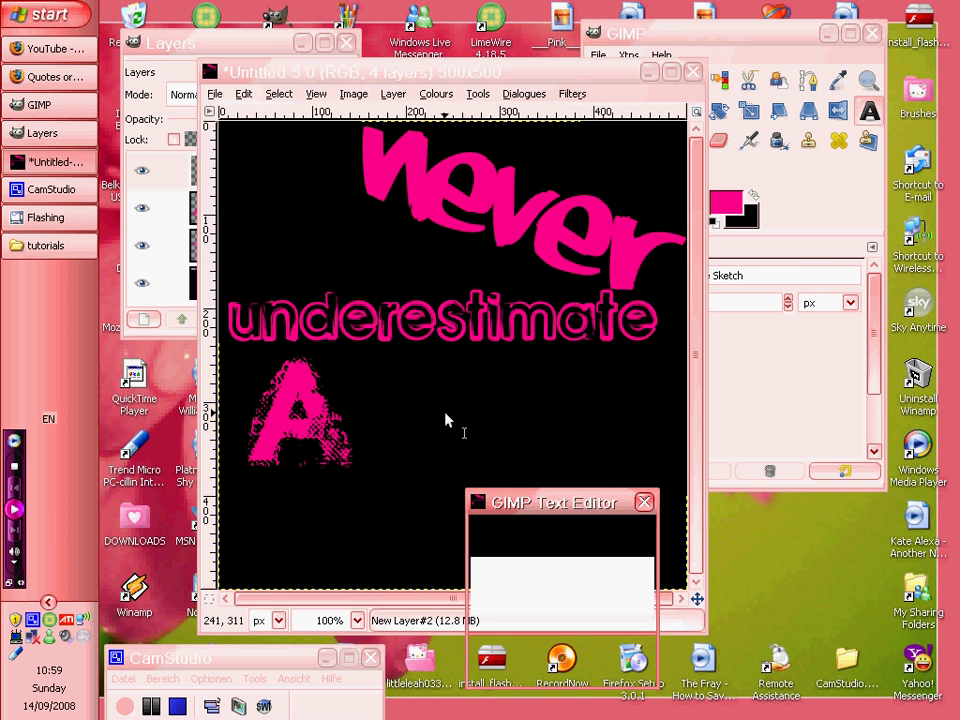
pyautogui.write('girl')
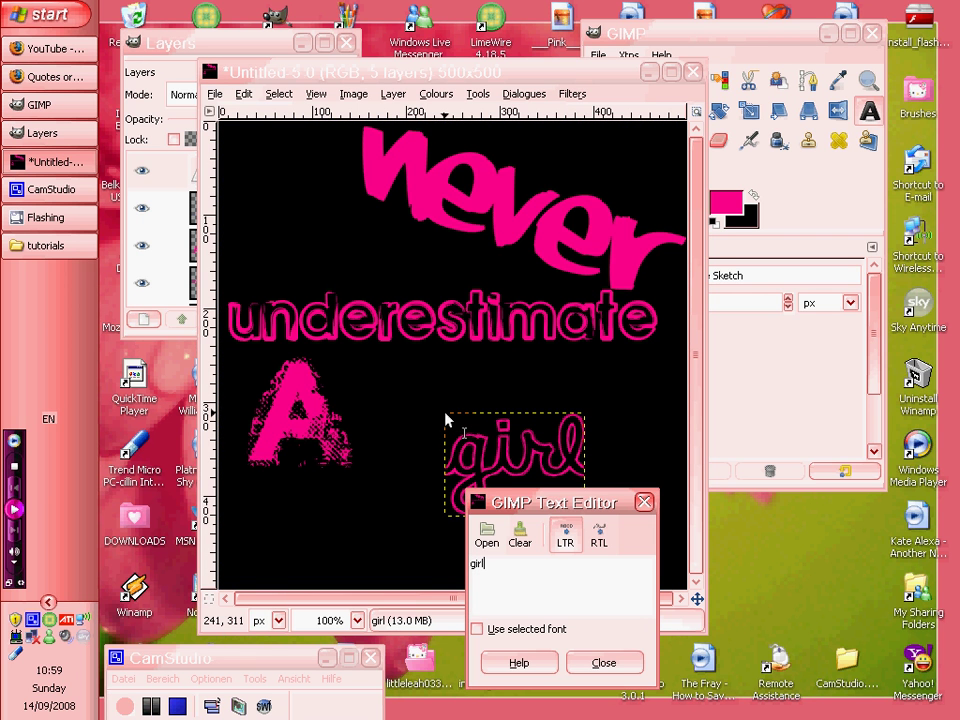
# Enlarge 'girl' to size 93 and move it up beside the A
pyautogui.click(778, 22)
pyautogui.click(777, 33)
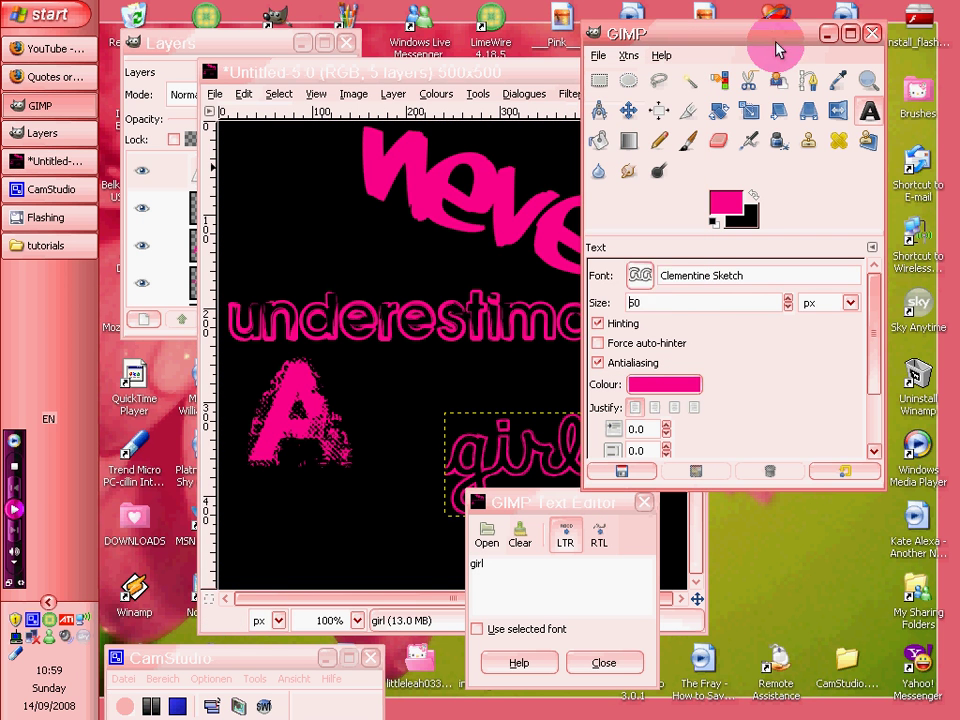
pyautogui.moveTo(786, 299); pyautogui.dragTo(786, 299)
pyautogui.click(629, 111)
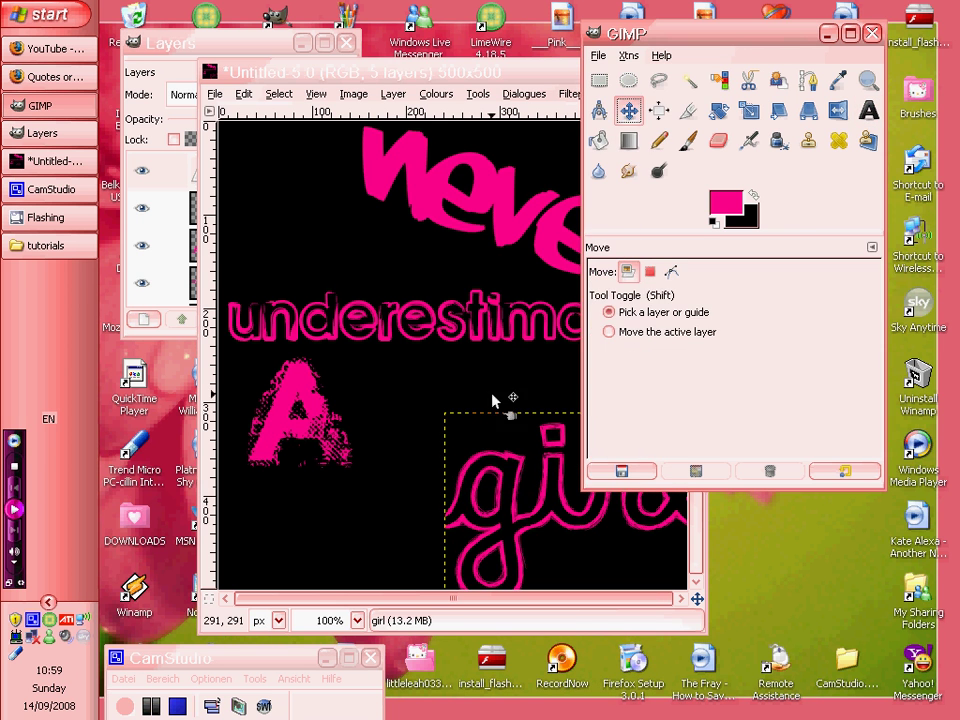
pyautogui.moveTo(491, 465); pyautogui.dragTo(425, 381)
pyautogui.click(182, 40)
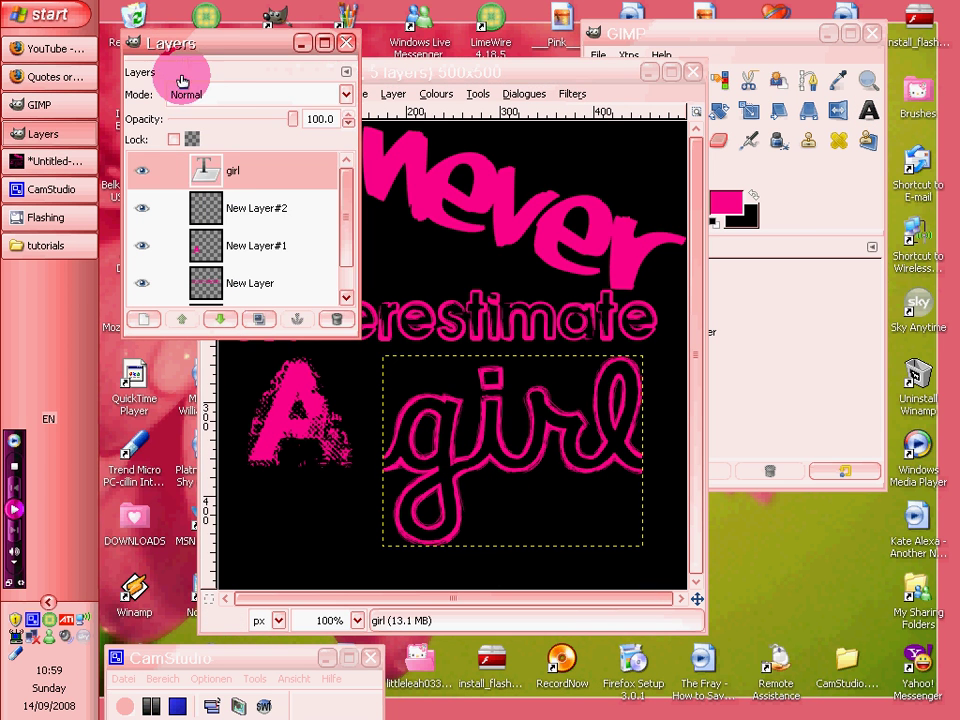
# Merge the 'girl' text layer down into the layer beneath it
pyautogui.rightClick(229, 170)
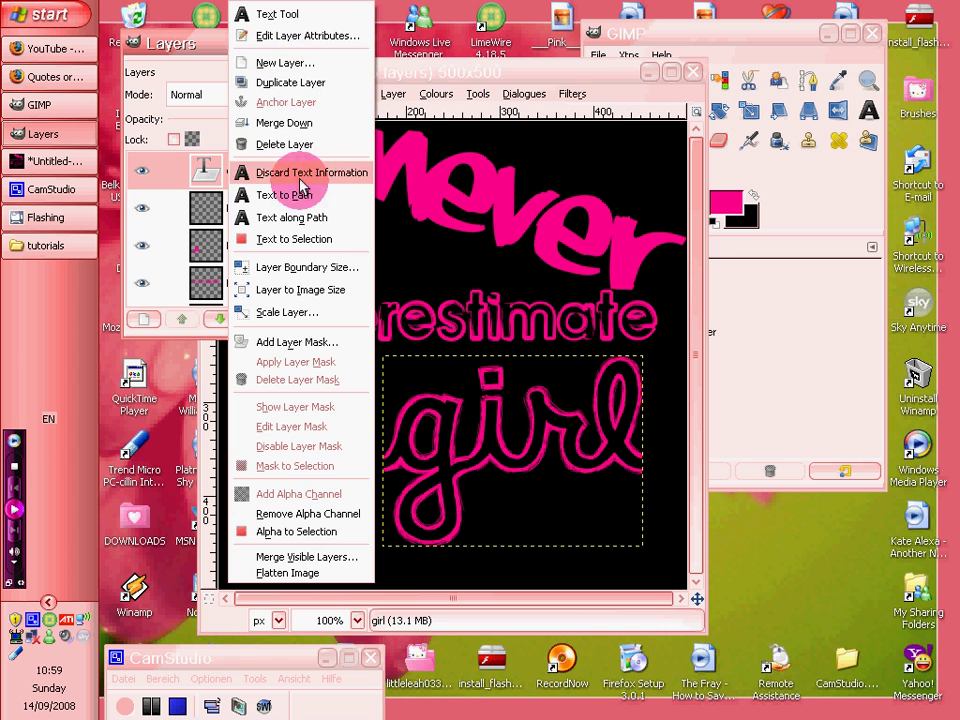
pyautogui.click(300, 122)
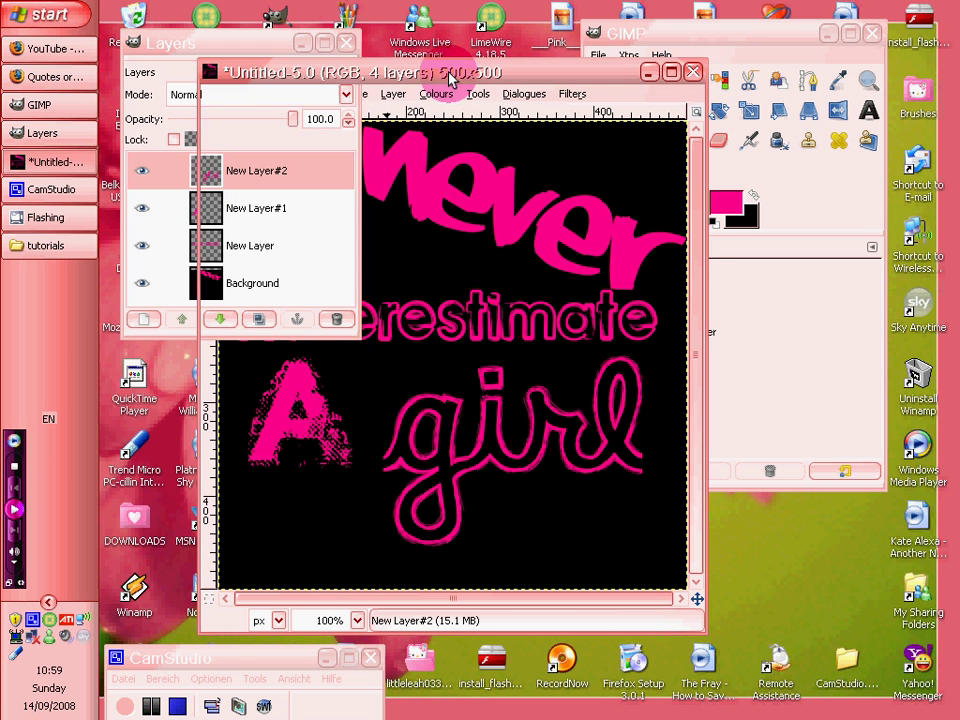
pyautogui.click(252, 48)
pyautogui.click(392, 74)
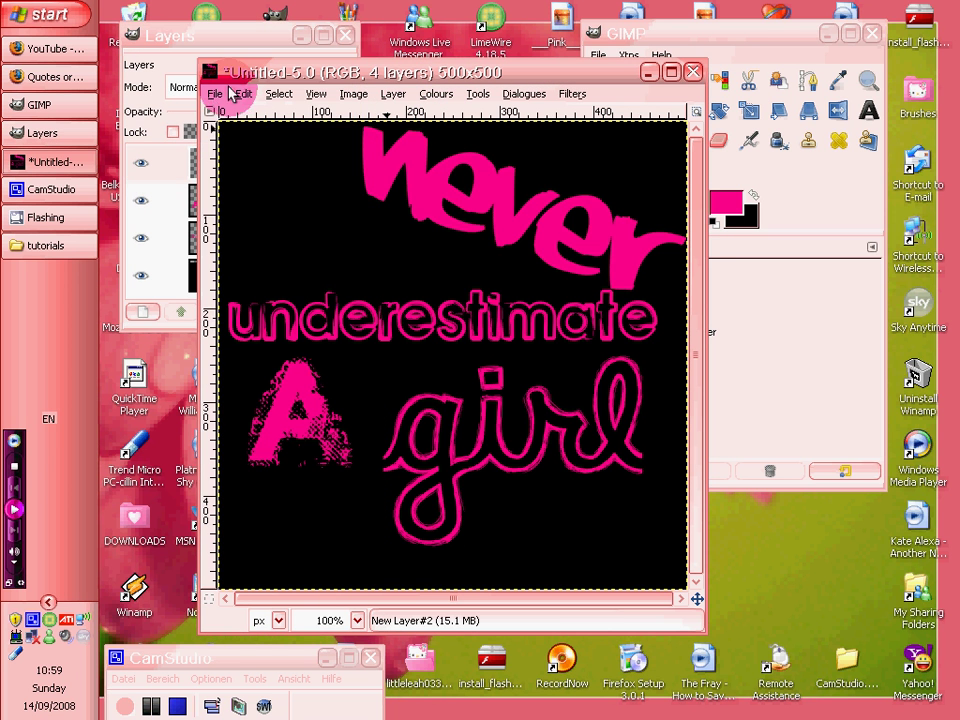
# Save the image as 'never underestimate a girl' and expand the file type list
pyautogui.click(215, 95)
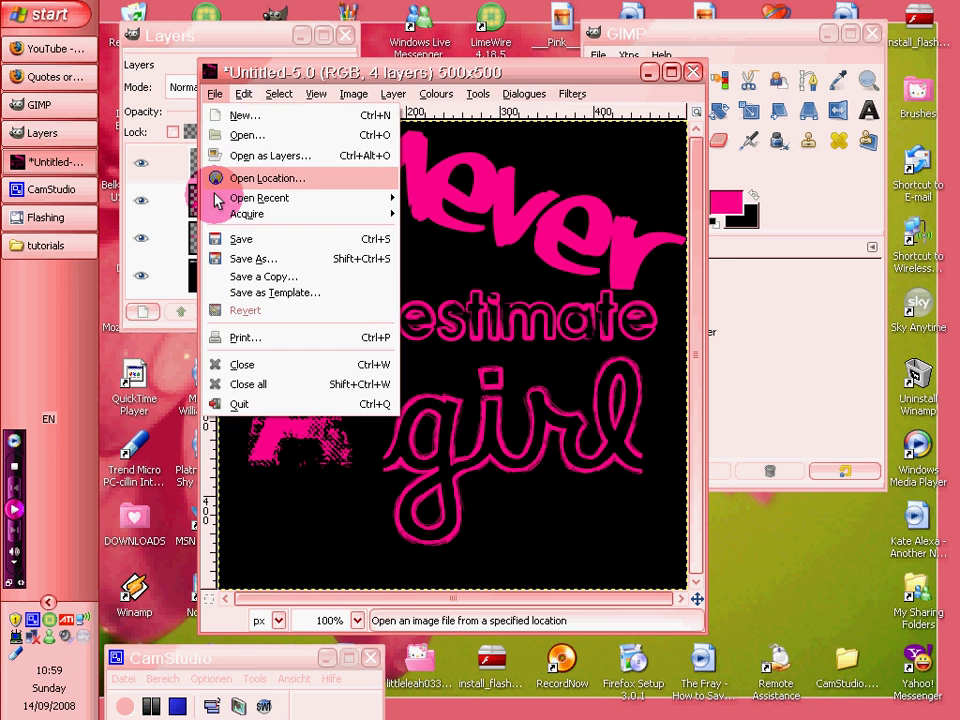
pyautogui.click(335, 260)
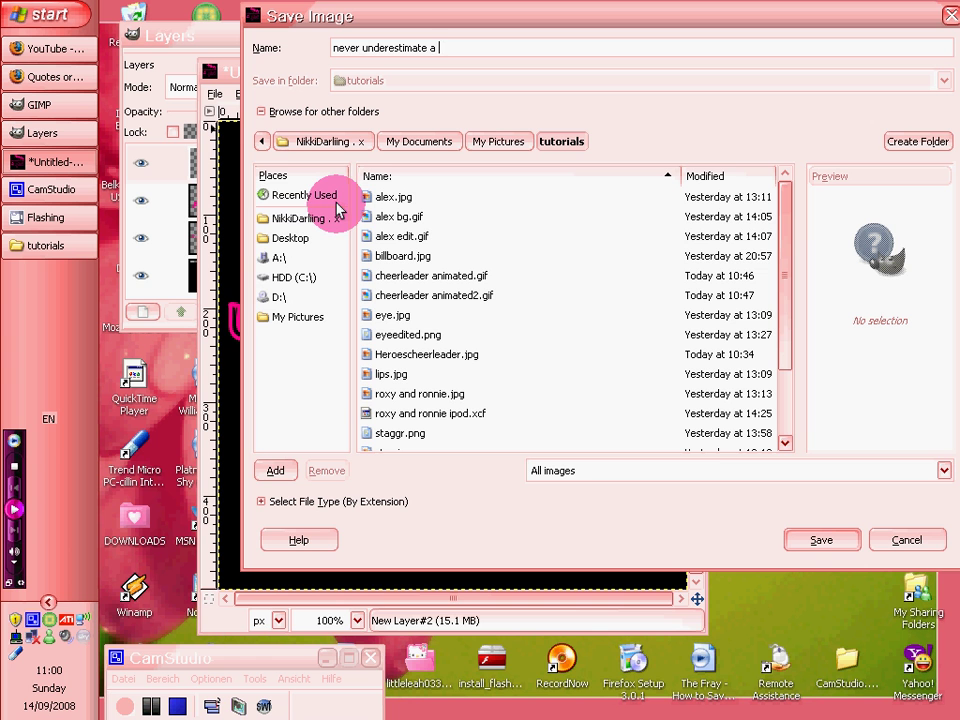
pyautogui.click(262, 501)
pyautogui.scroll(-2, 268, 540)
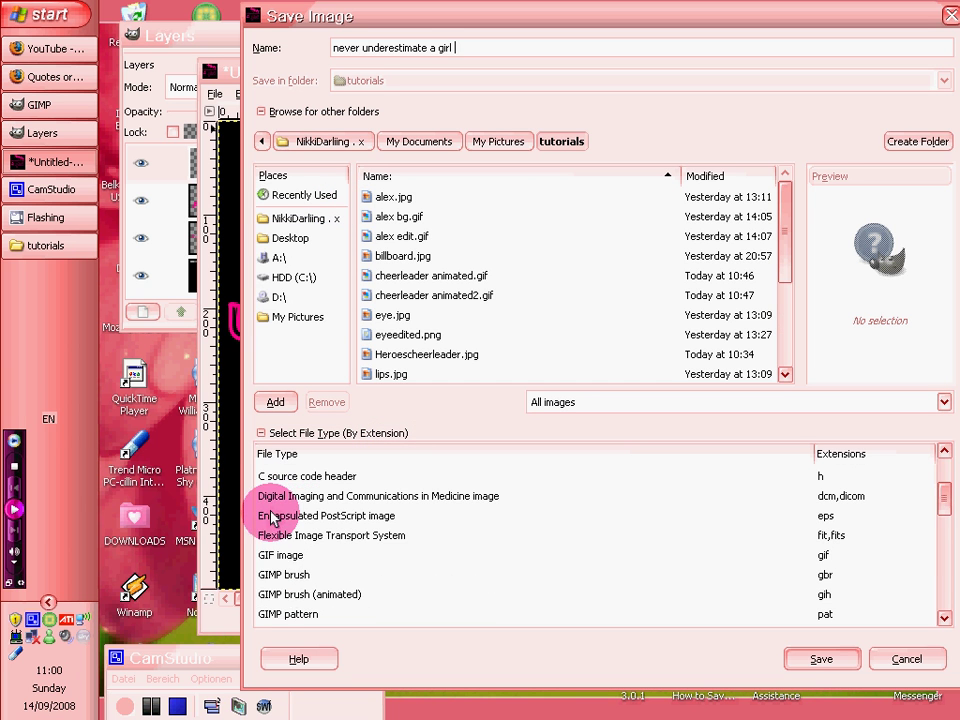
# Choose GIF image as the file type and export the layers as an animation
pyautogui.click(280, 555)
pyautogui.click(810, 657)
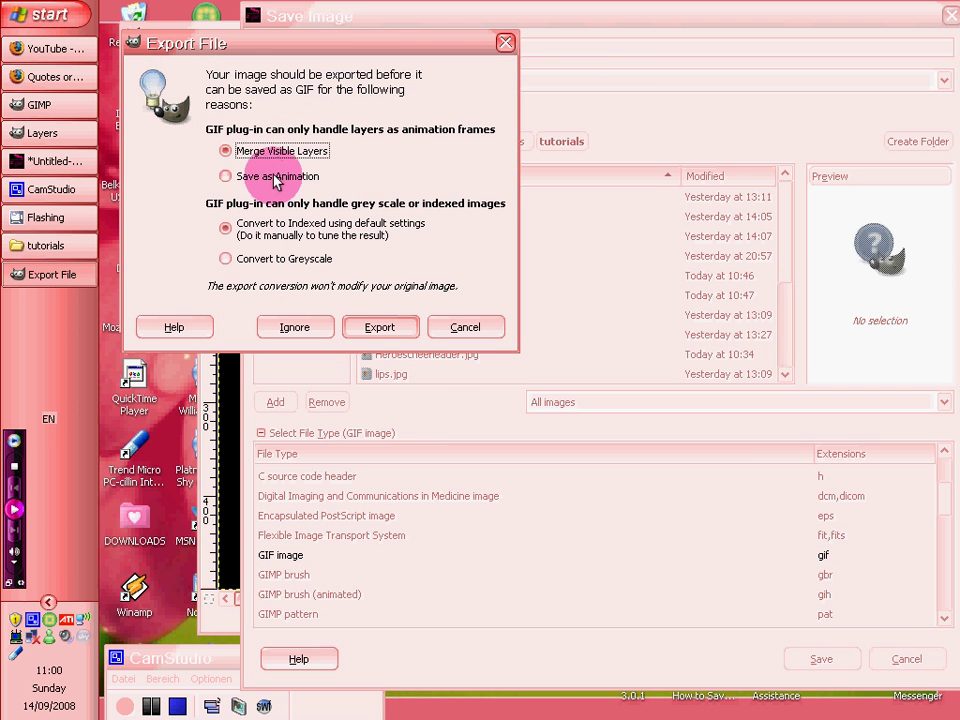
pyautogui.click(277, 181)
pyautogui.click(358, 327)
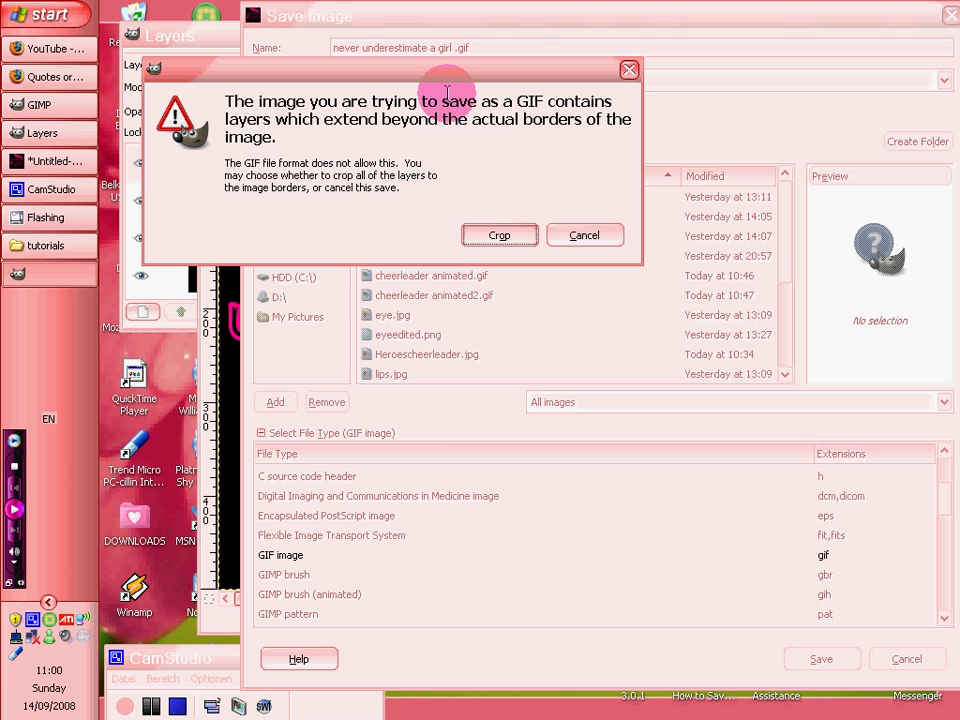
# Crop layers to the image, set a 200 ms frame delay, save, and view the tutorials folder
pyautogui.click(474, 237)
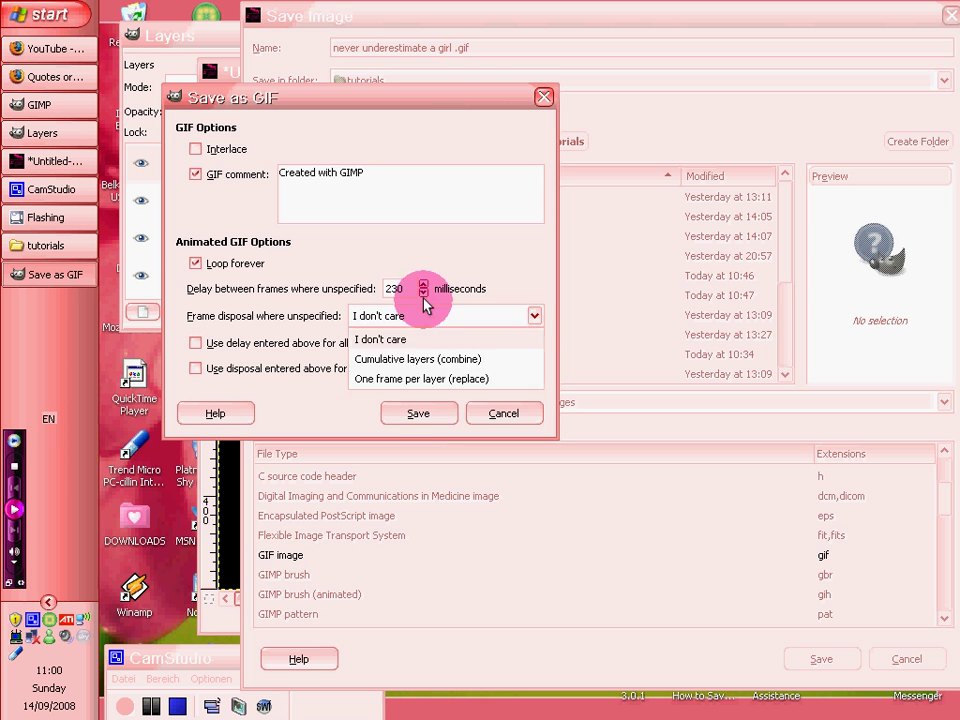
pyautogui.click(424, 295)
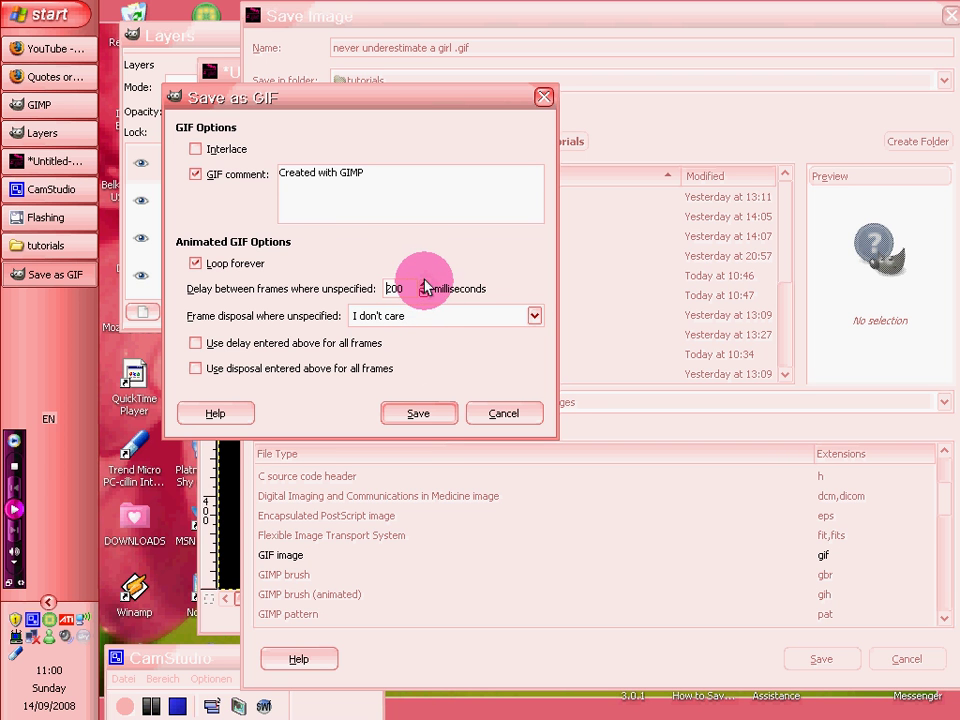
pyautogui.click(417, 416)
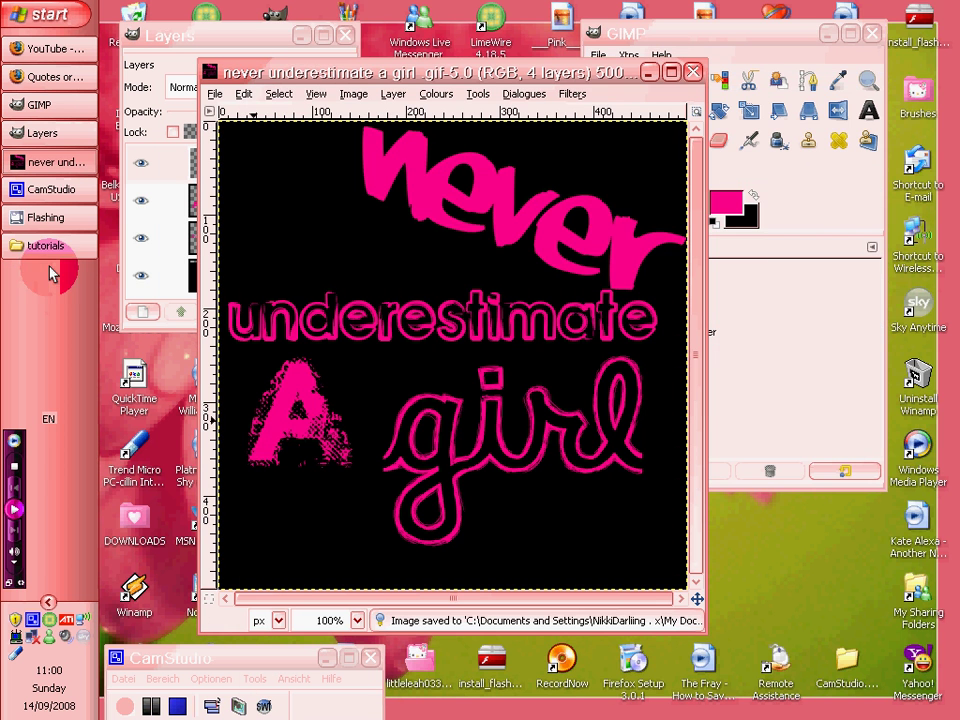
pyautogui.click(47, 246)
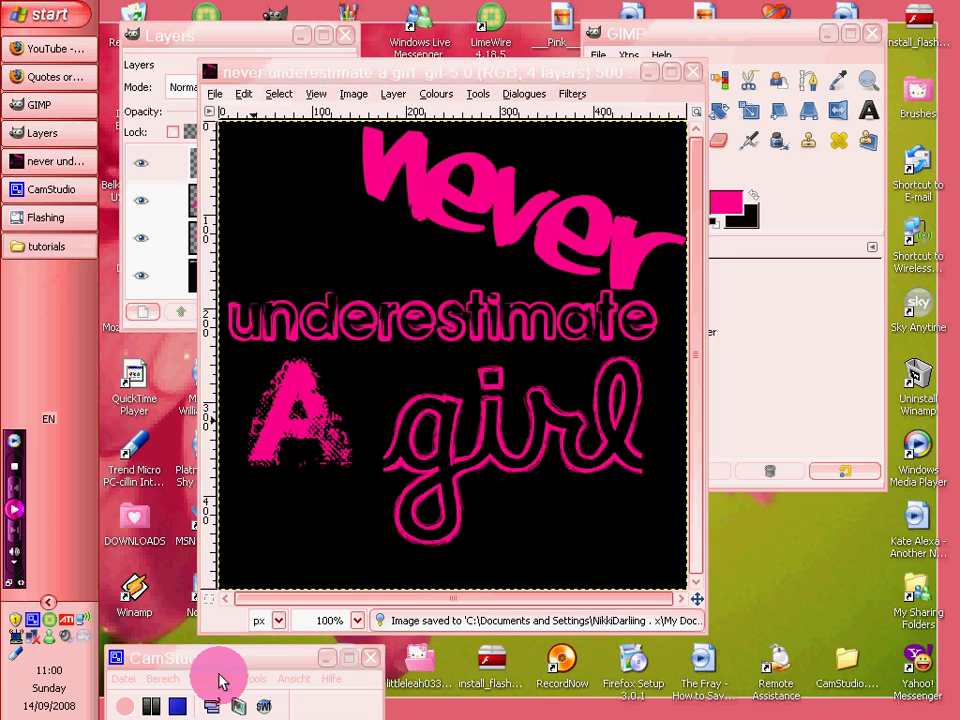
pyautogui.moveTo(840, 712); pyautogui.dragTo(860, 705)
# Play the 'never underestimate a girl' GIF in the tutorials folder filmstrip preview
pyautogui.click(877, 690)
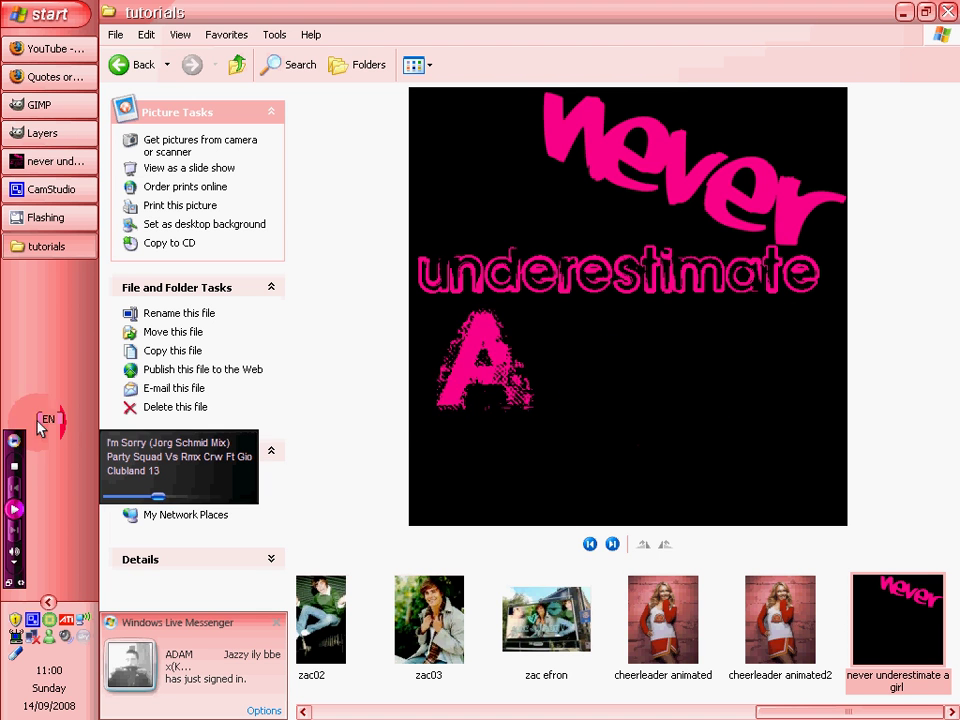
pyautogui.click(58, 189)
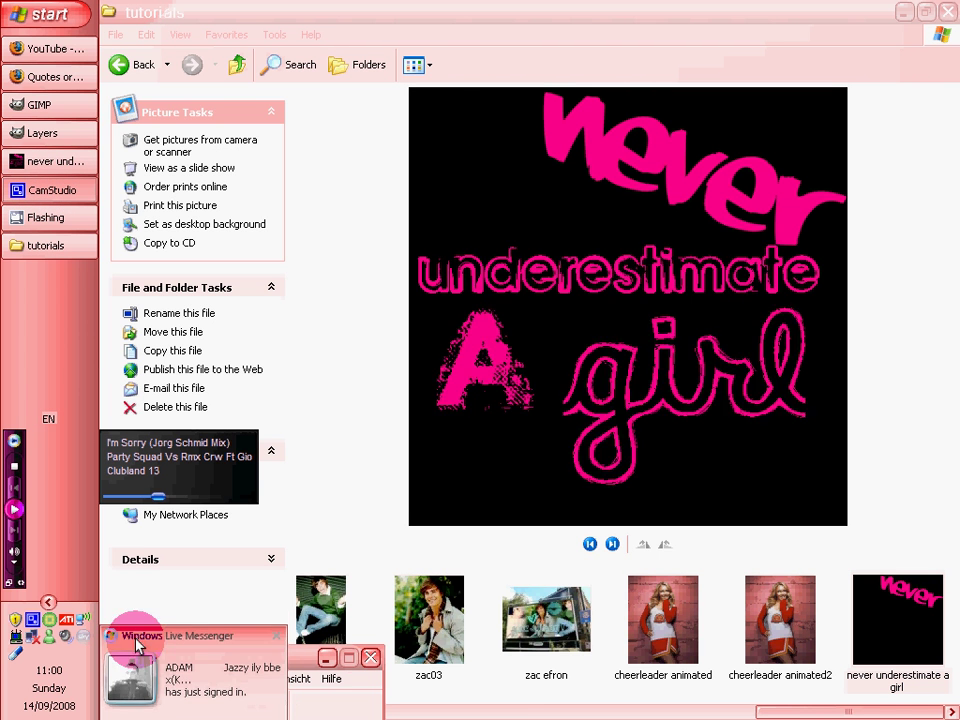
pyautogui.click(120, 680)
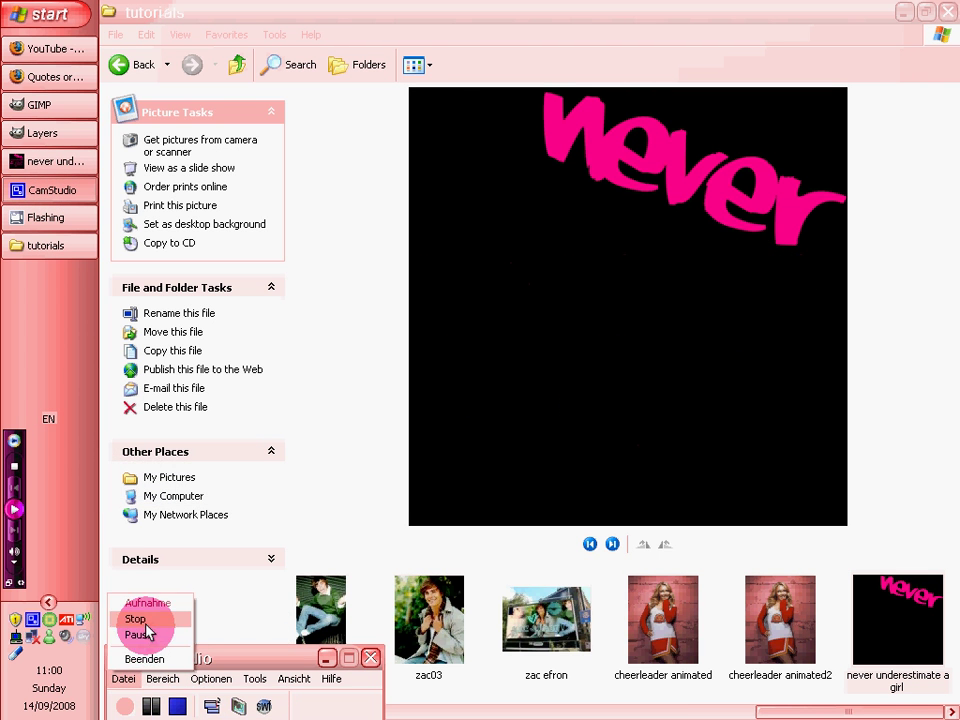